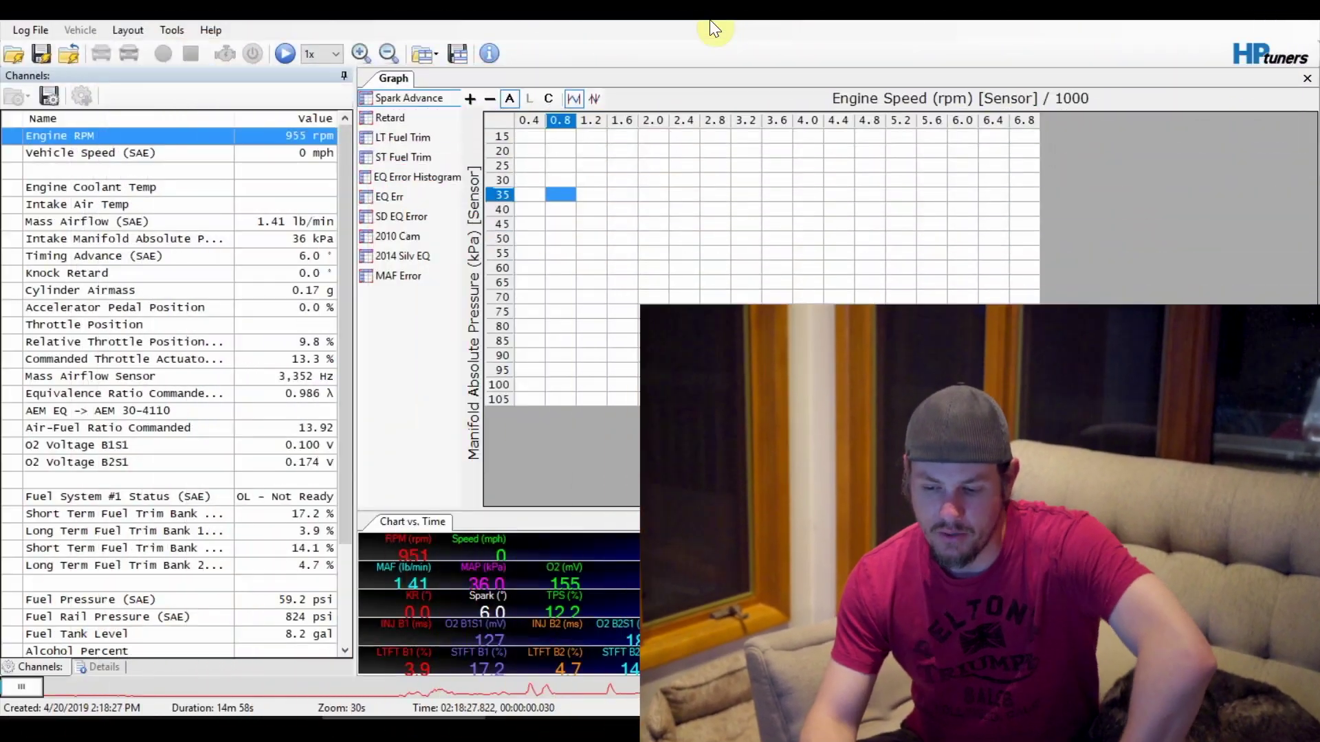
Check the manifold absolute pressure and barometric pressure readings later in the log
click(195, 238)
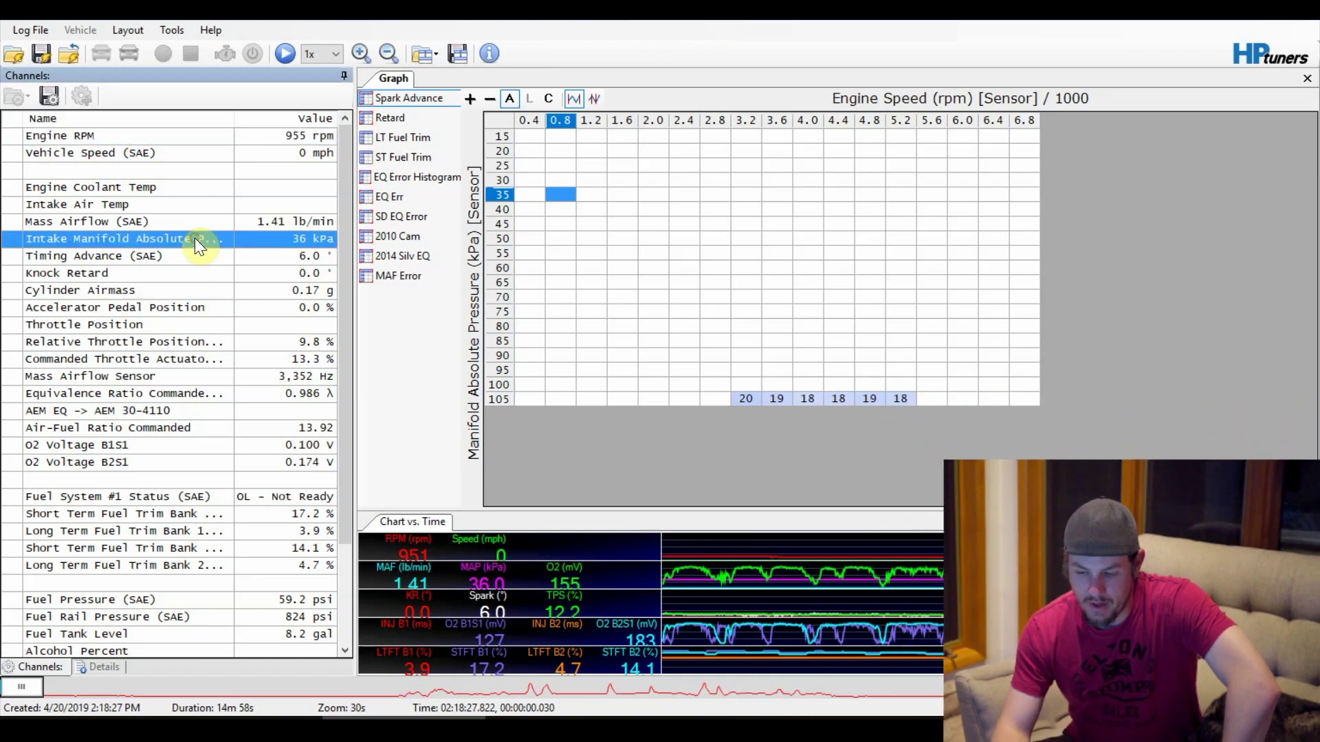
scroll(195, 237, down, 3)
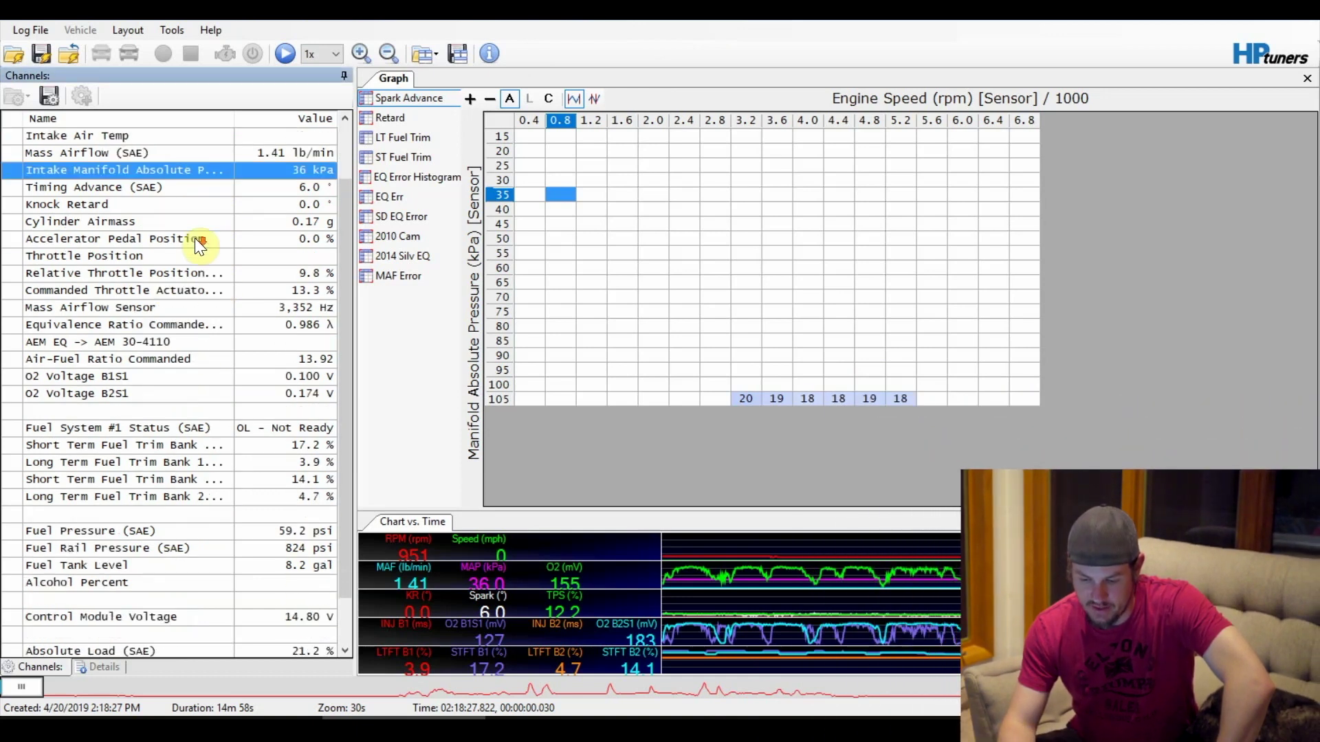
click(66, 616)
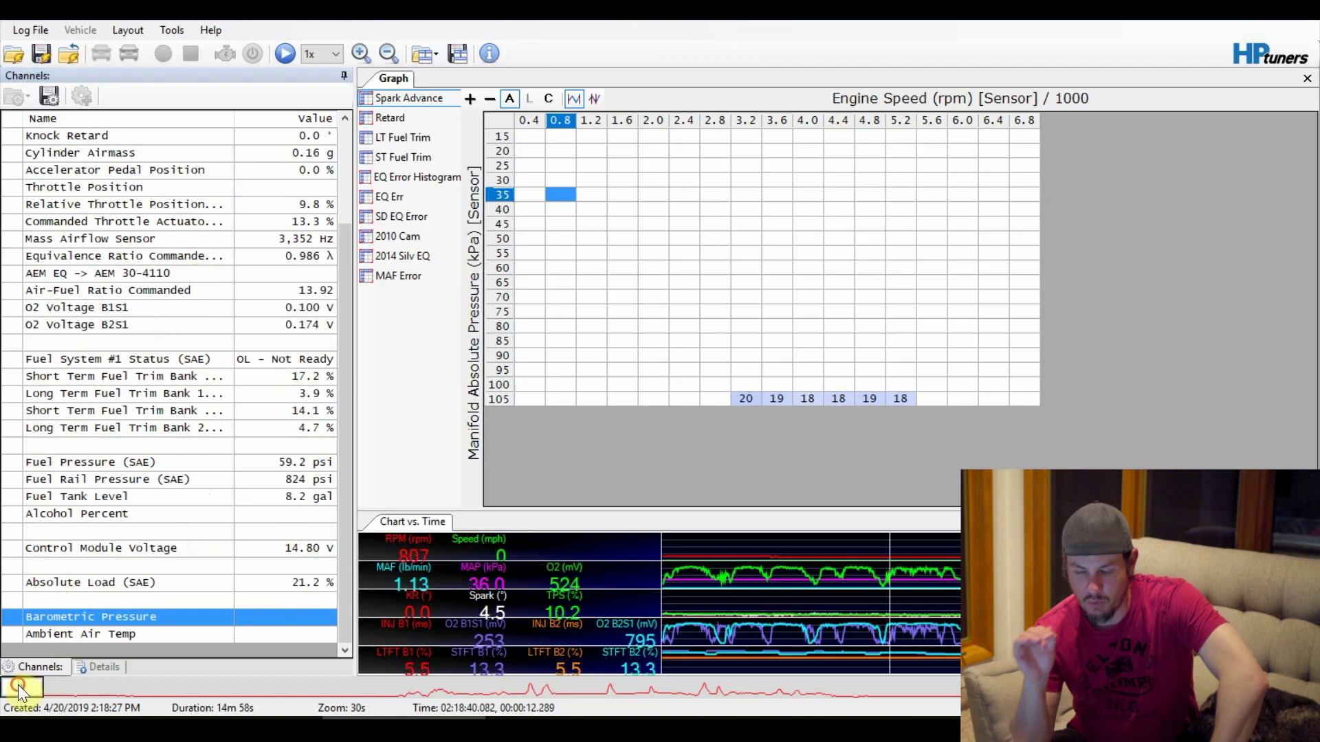
drag(18, 685, 50, 685)
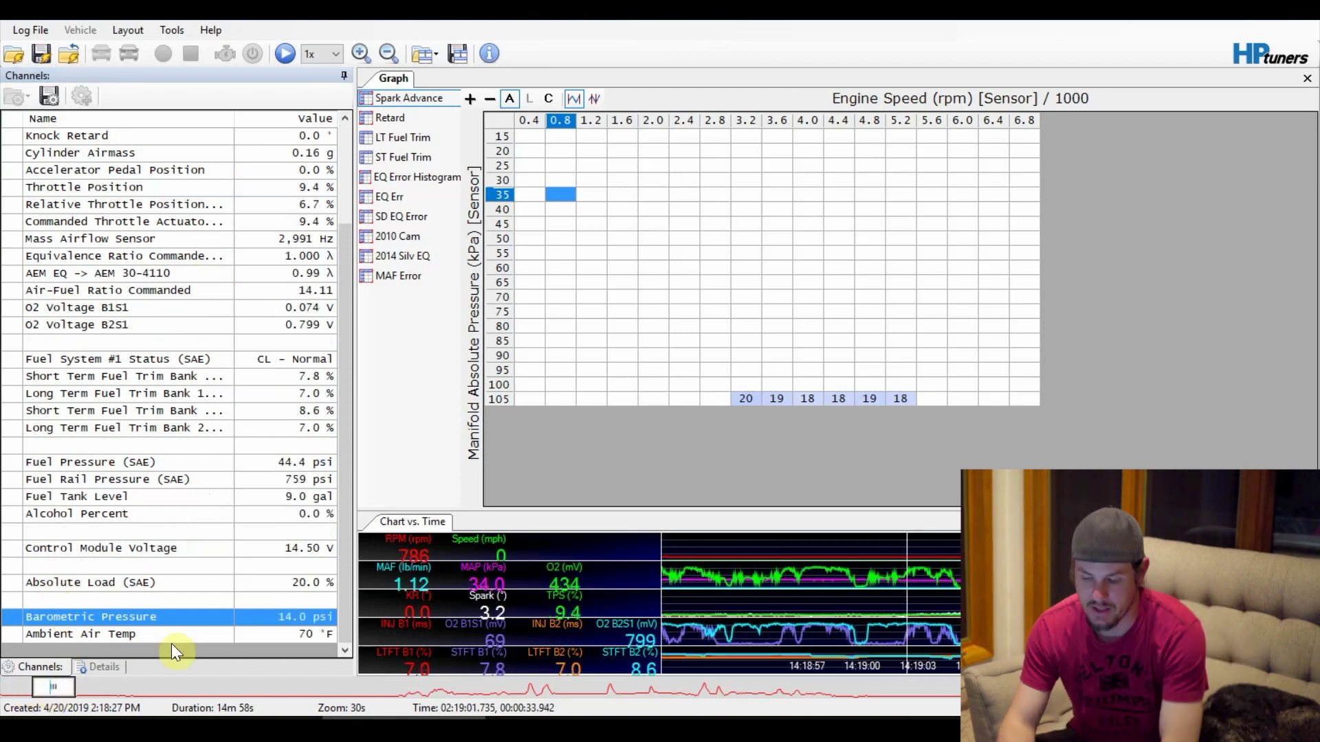
scroll(185, 631, up, 3)
click(202, 241)
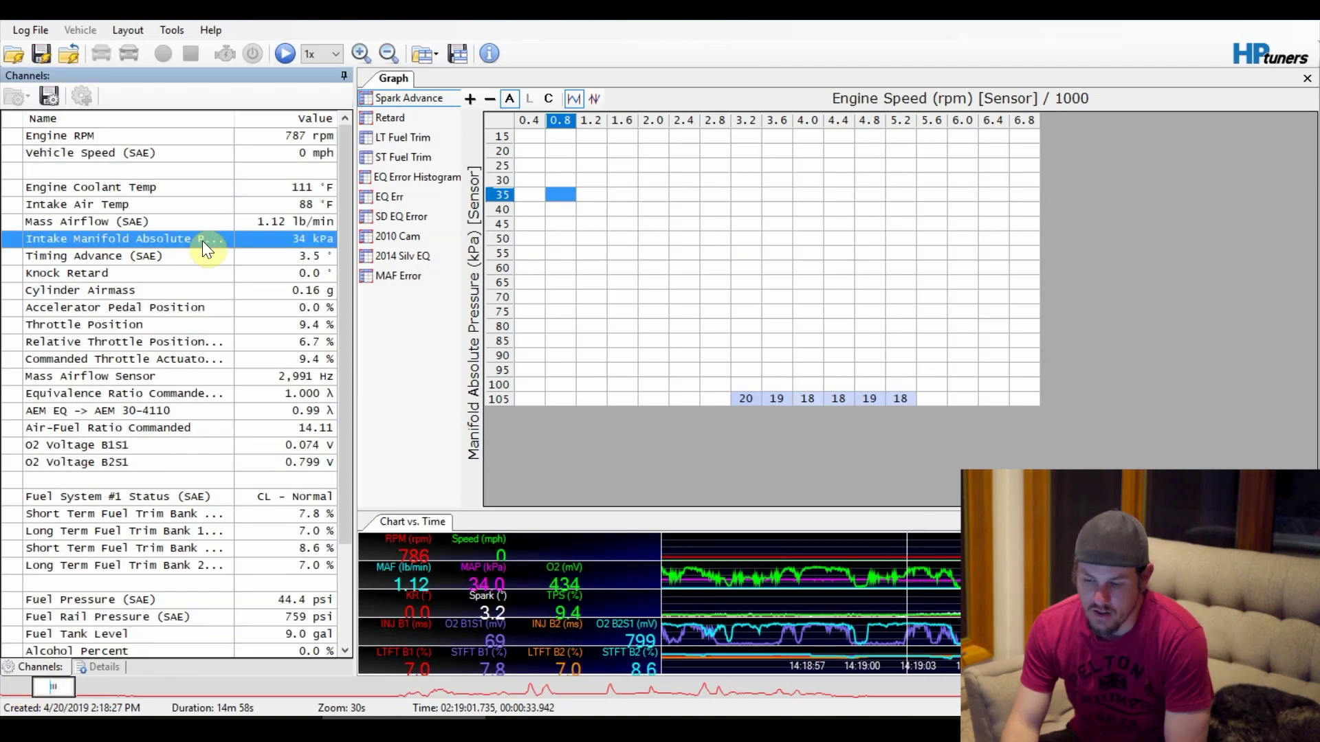
Open Math Parameters and start a new variable in the User Math channel
click(171, 29)
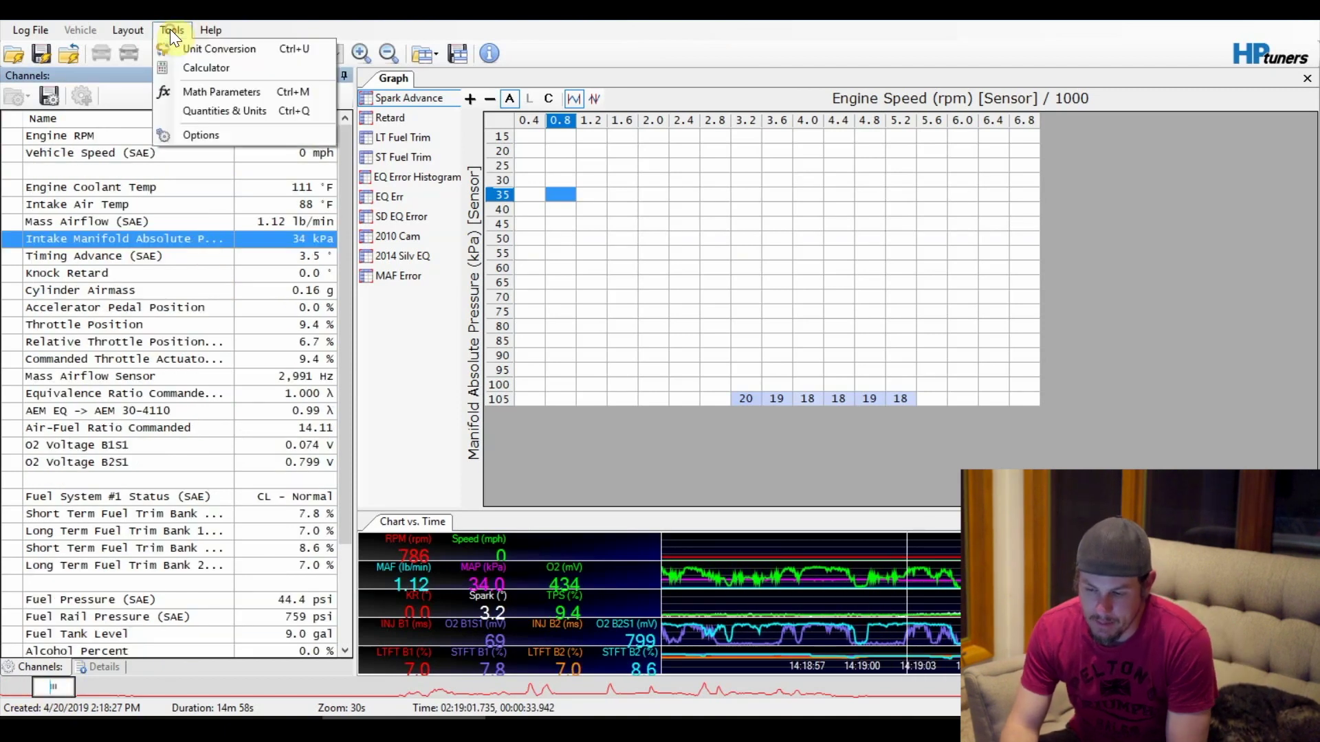
click(199, 93)
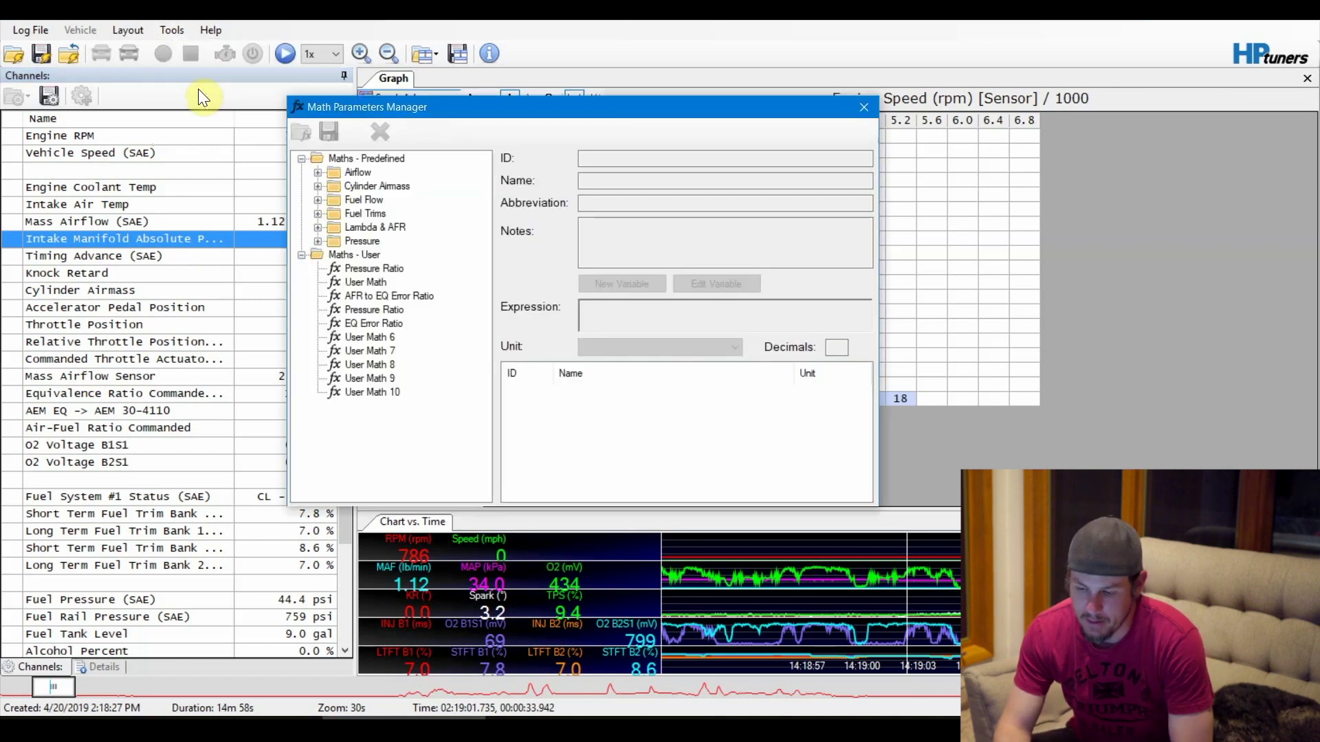
click(357, 283)
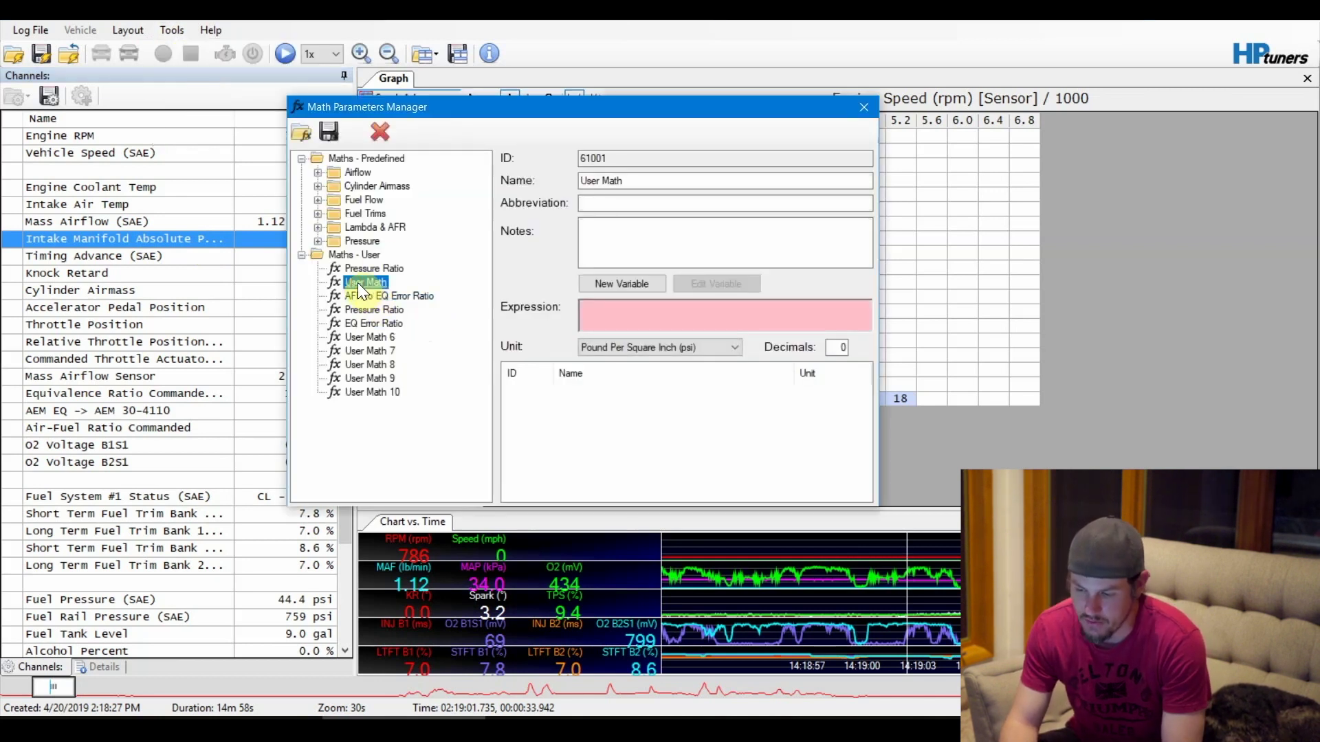
click(621, 287)
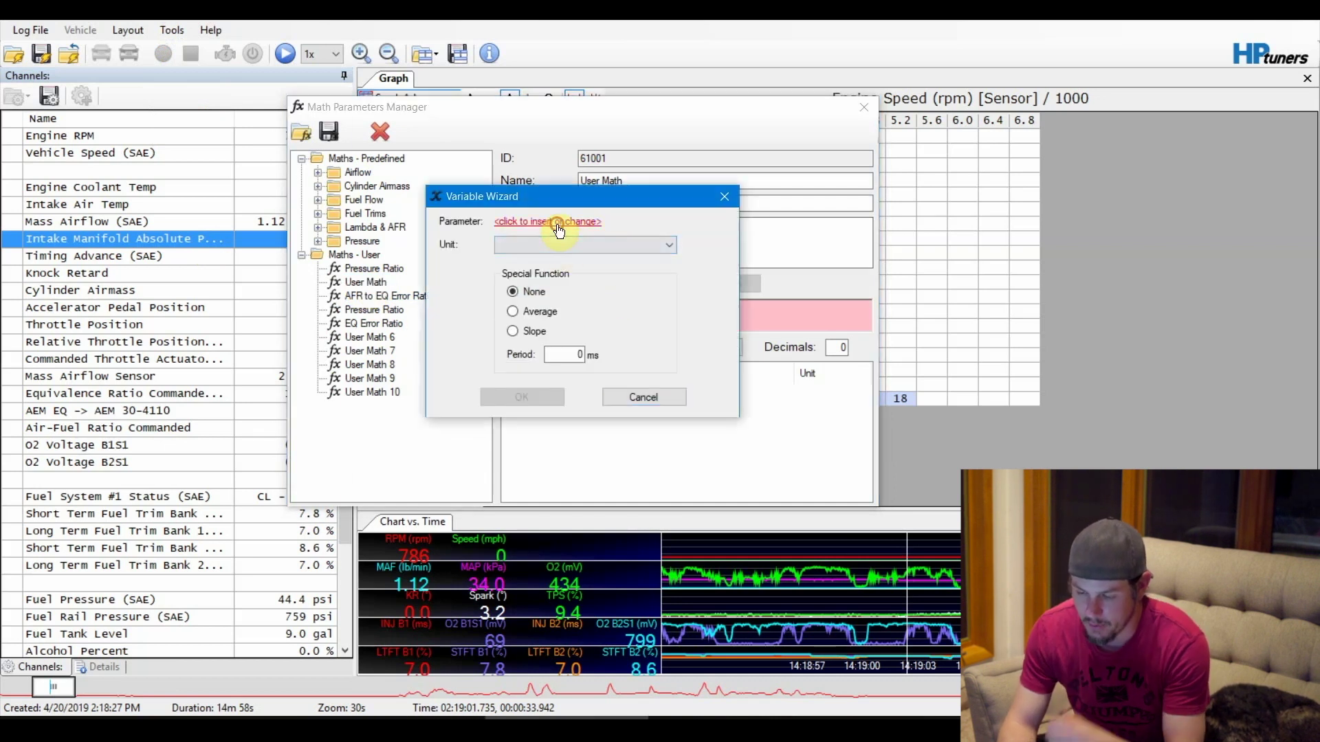
Set the variable to Intake Manifold Absolute Pressure (SAE), generic sensor, in psi; bring up the browser converter
click(558, 222)
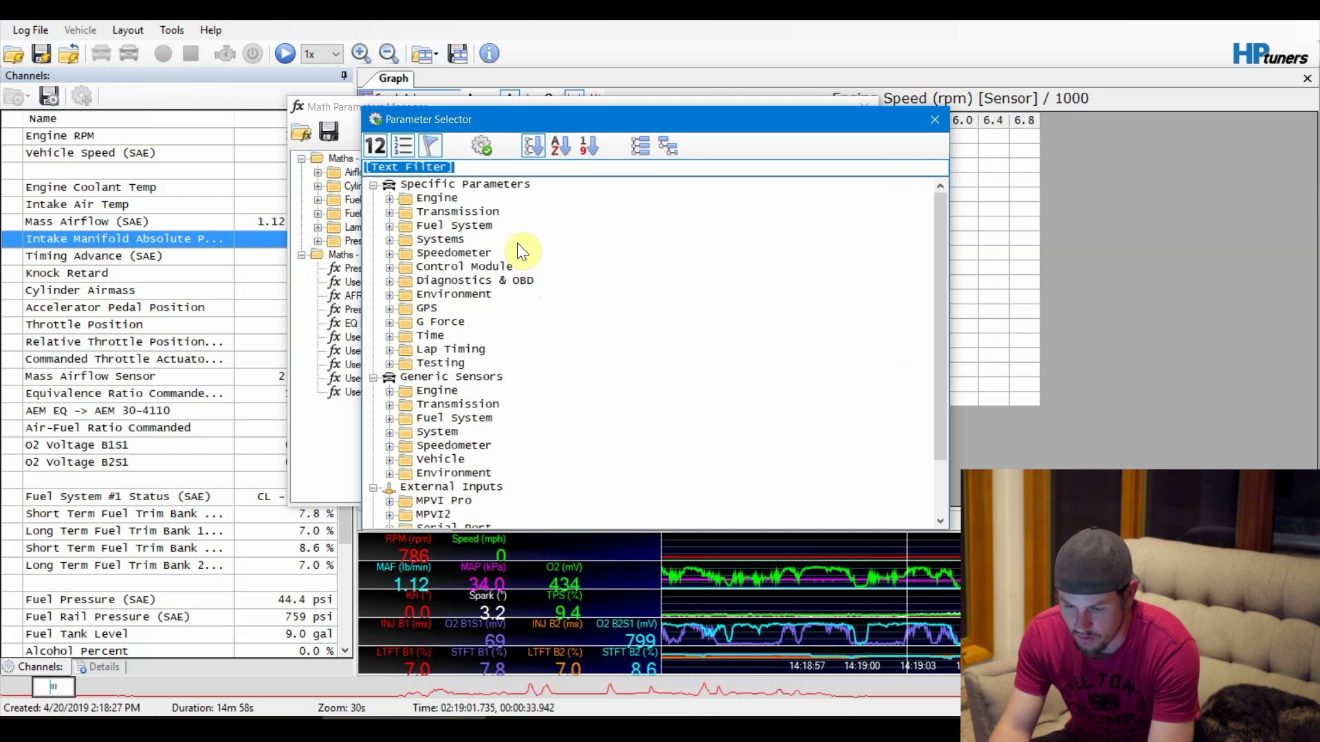
text(Mani)
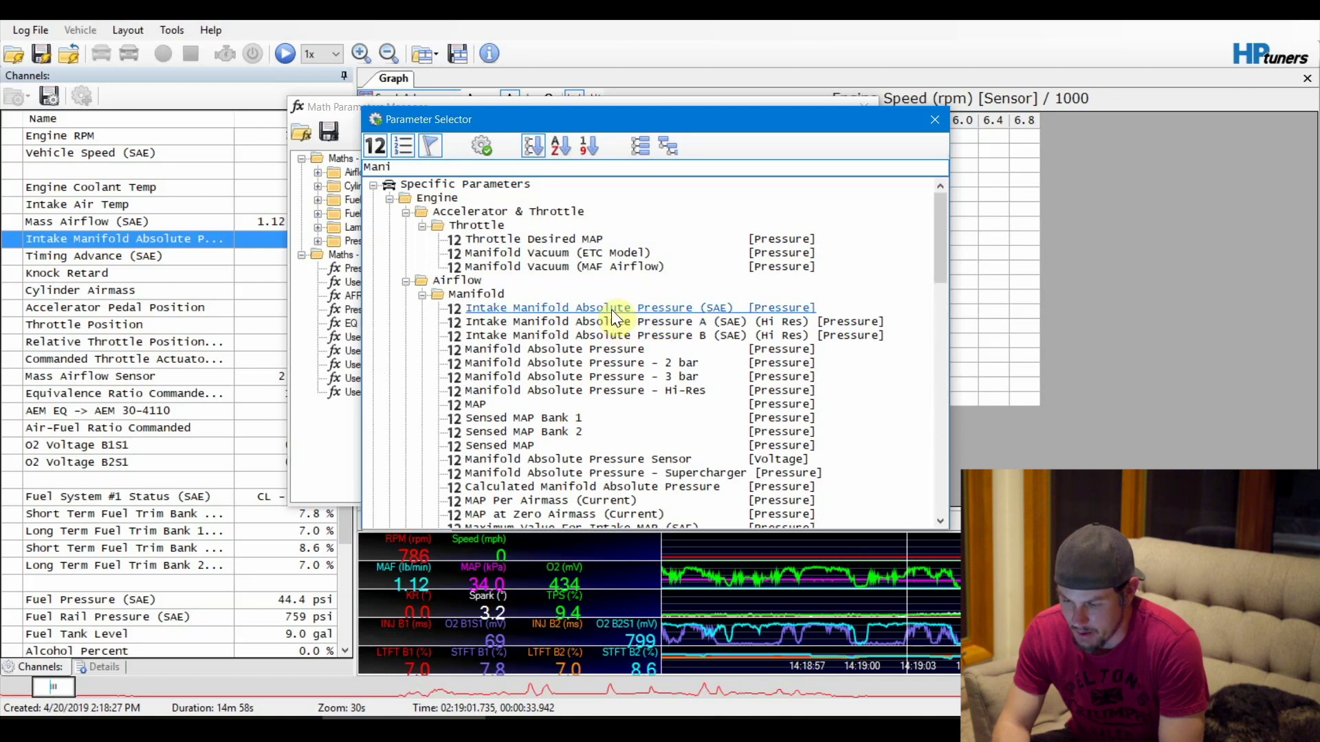
double_click(612, 309)
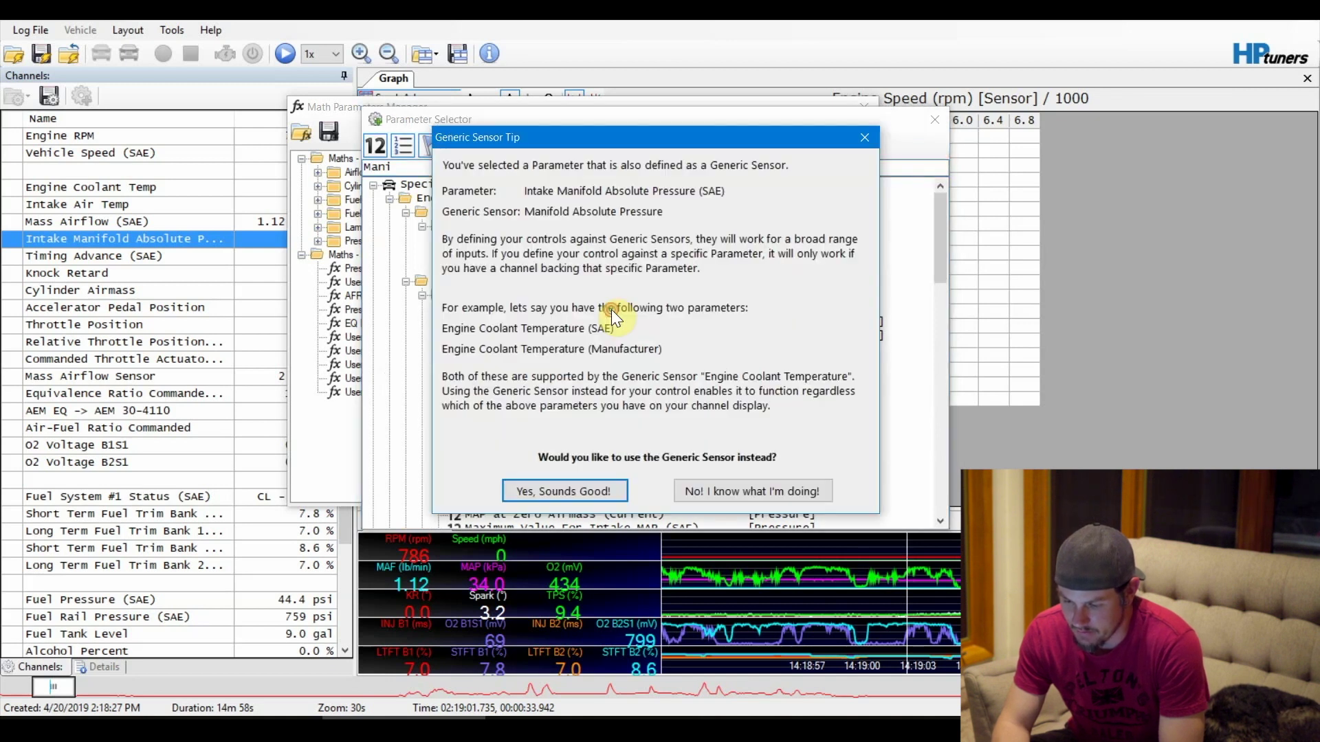
click(546, 488)
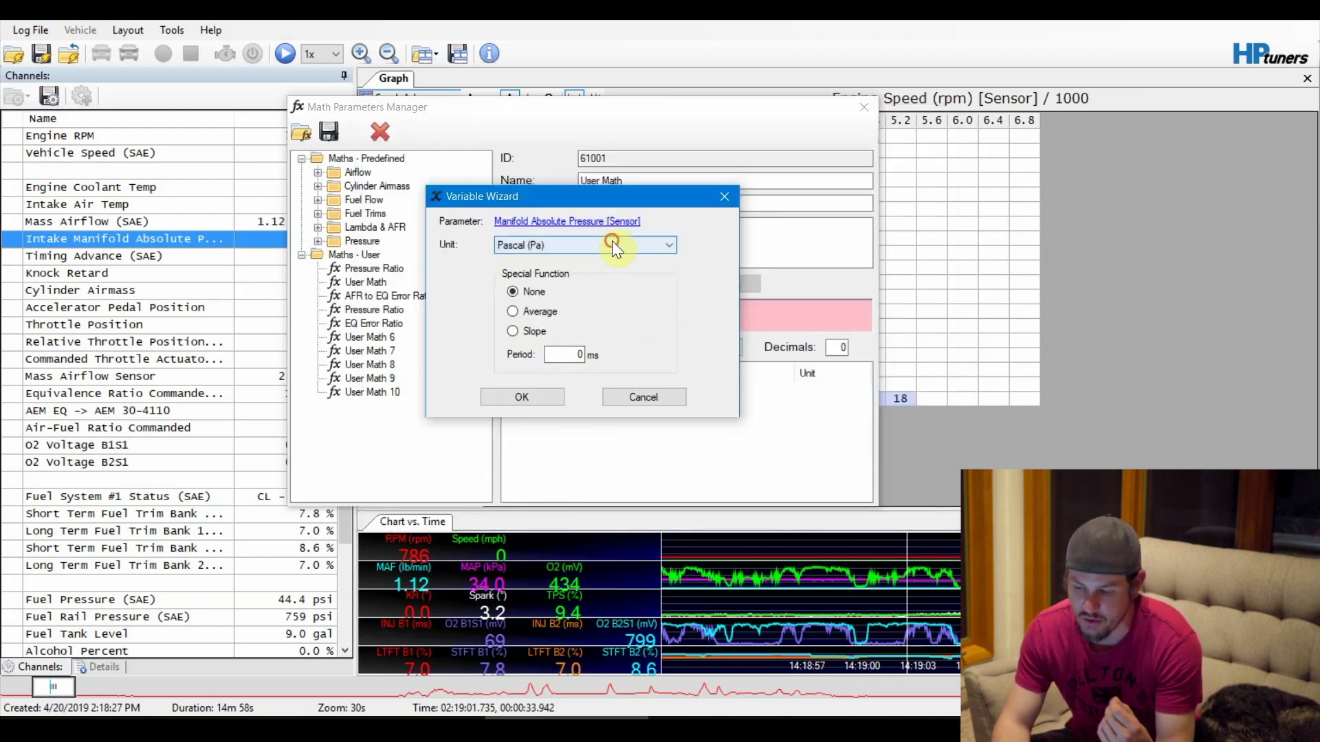
click(612, 242)
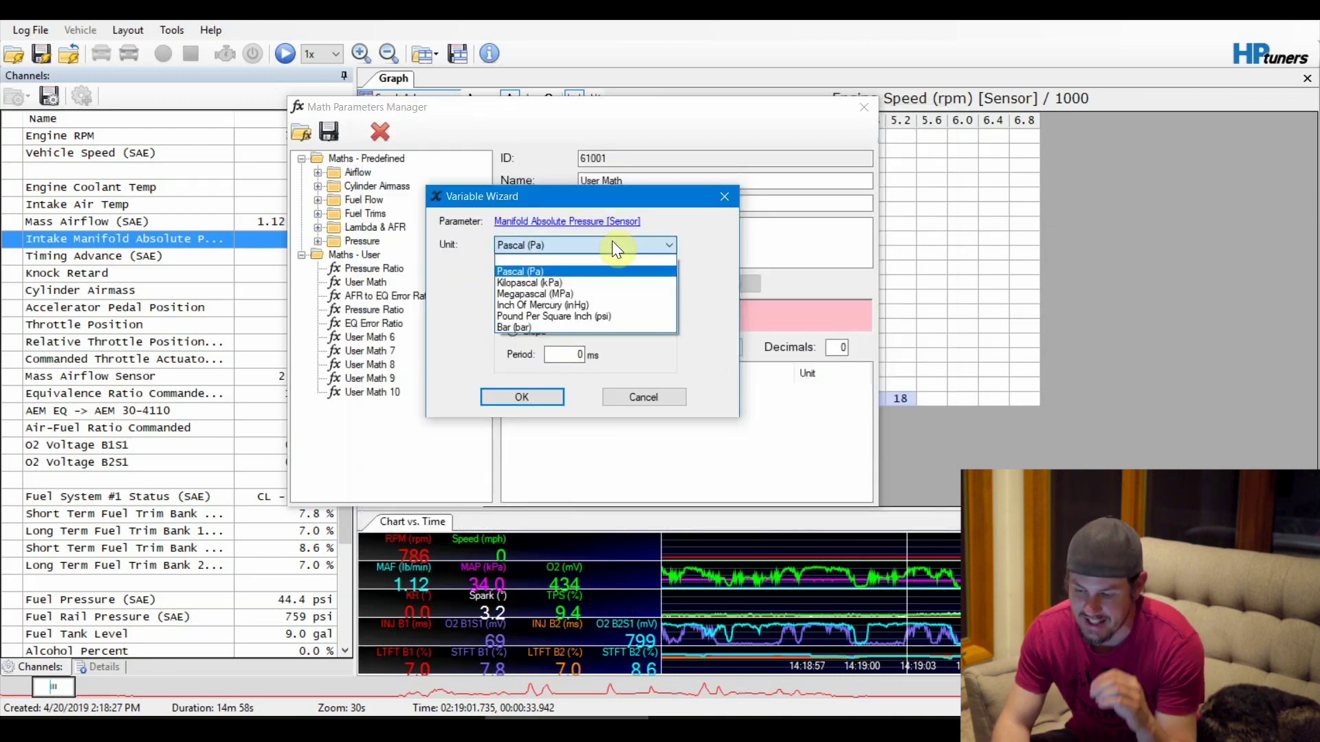
click(580, 315)
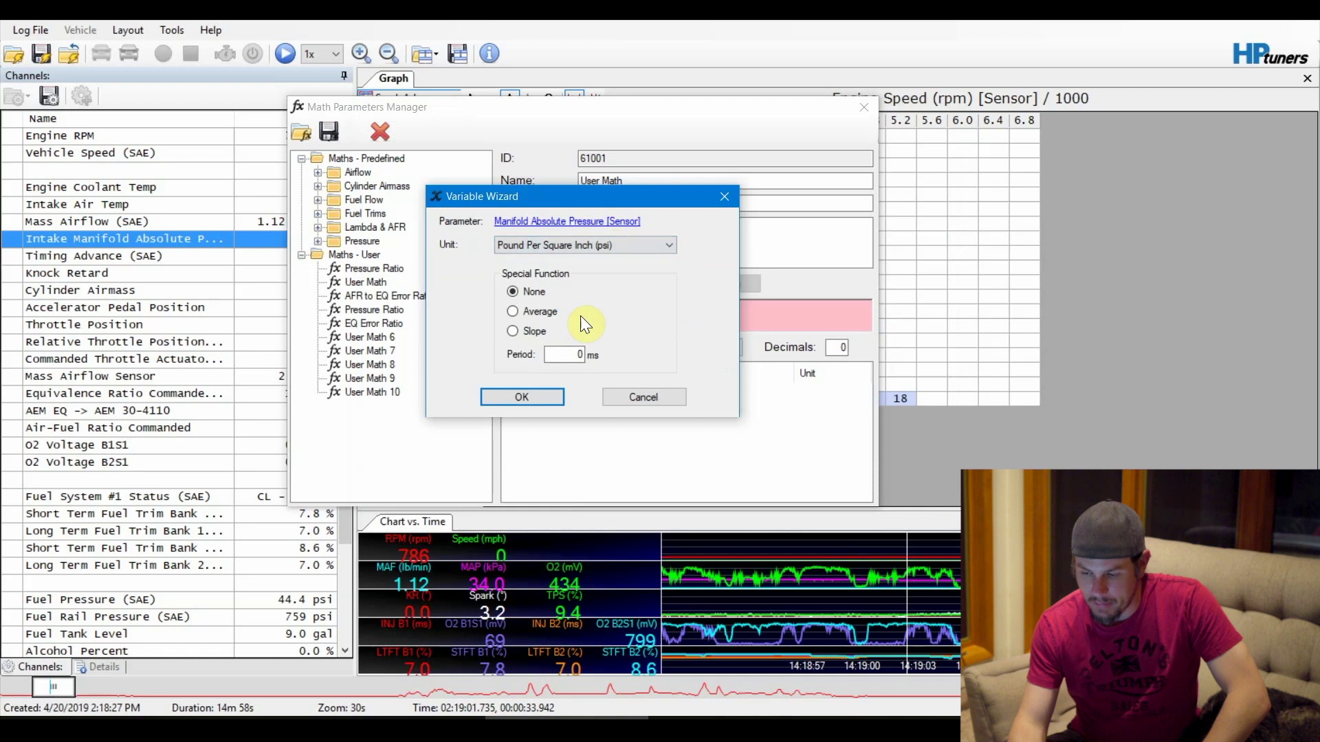
click(198, 717)
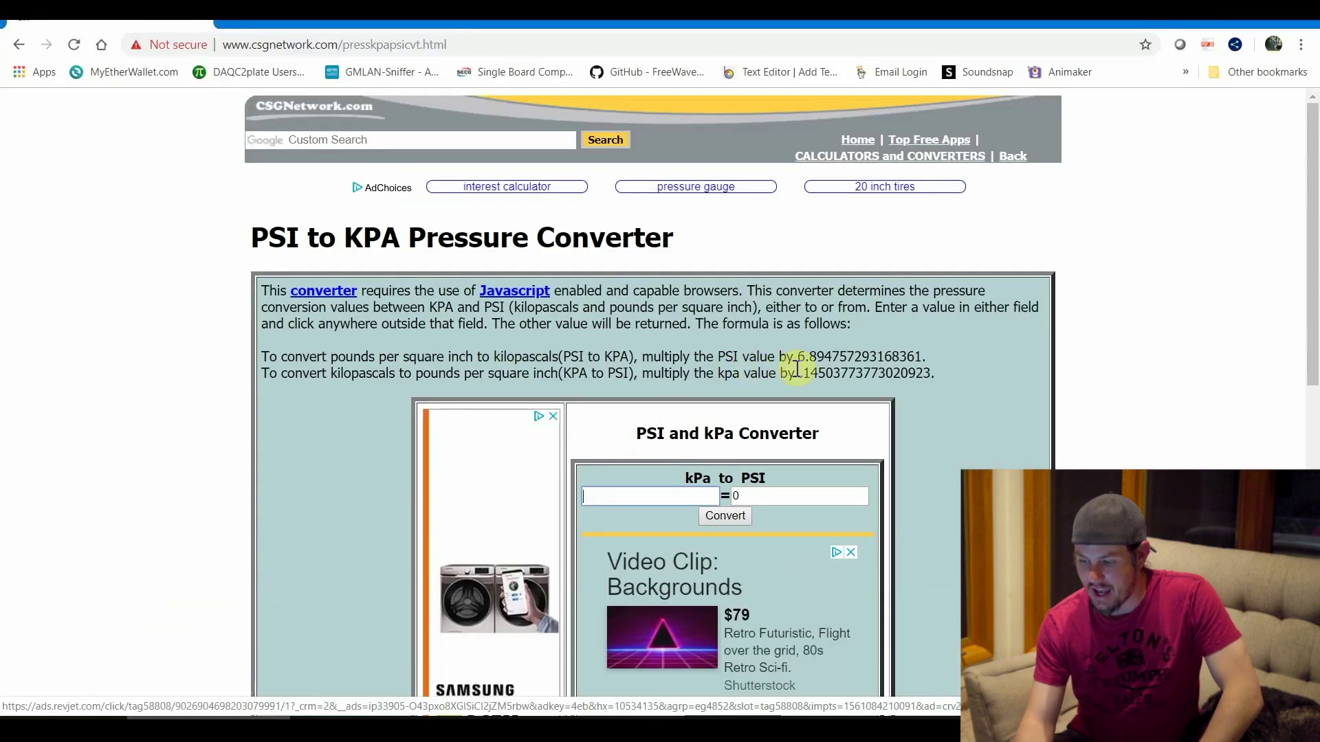
Highlight the .1450377 kPa-to-PSI conversion factor on the converter page
drag(796, 372, 919, 380)
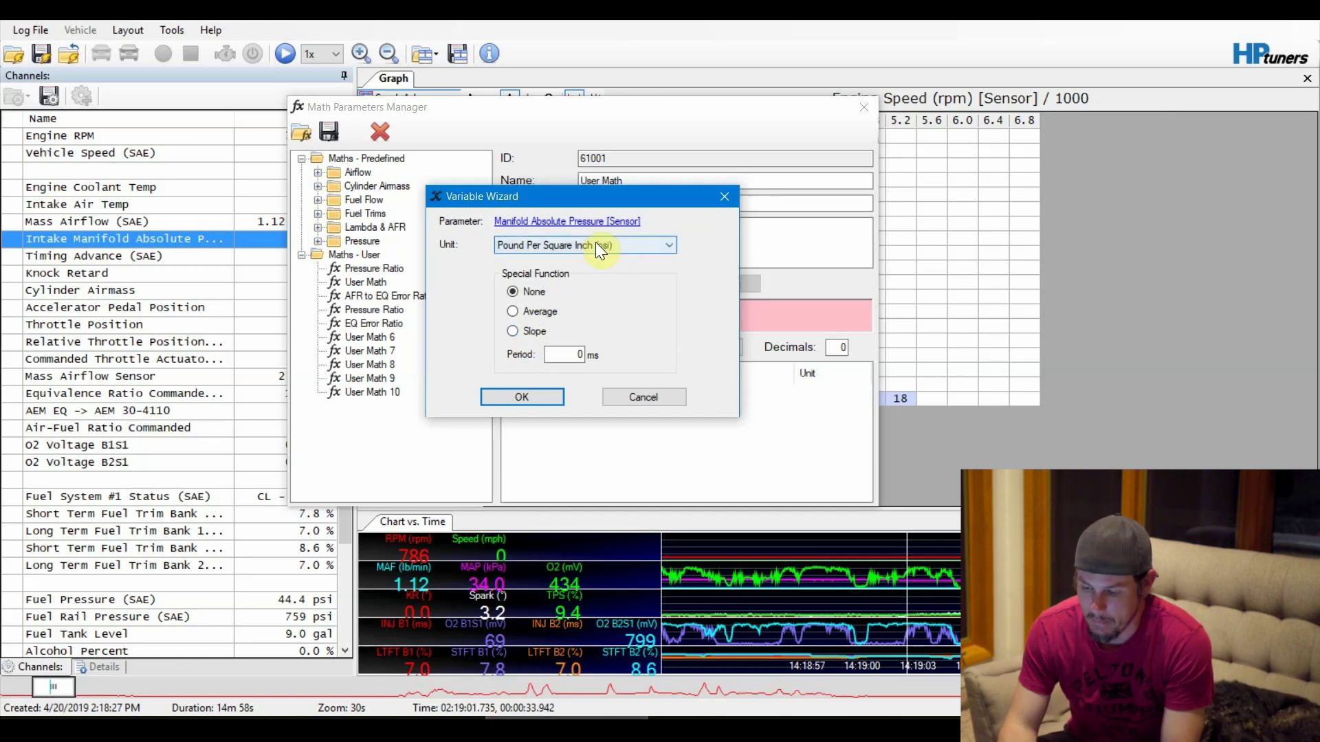
Insert the MAP variable, complete the expression [50030.98] - 14, and name the channel Boost Vs Ref
click(534, 398)
click(684, 312)
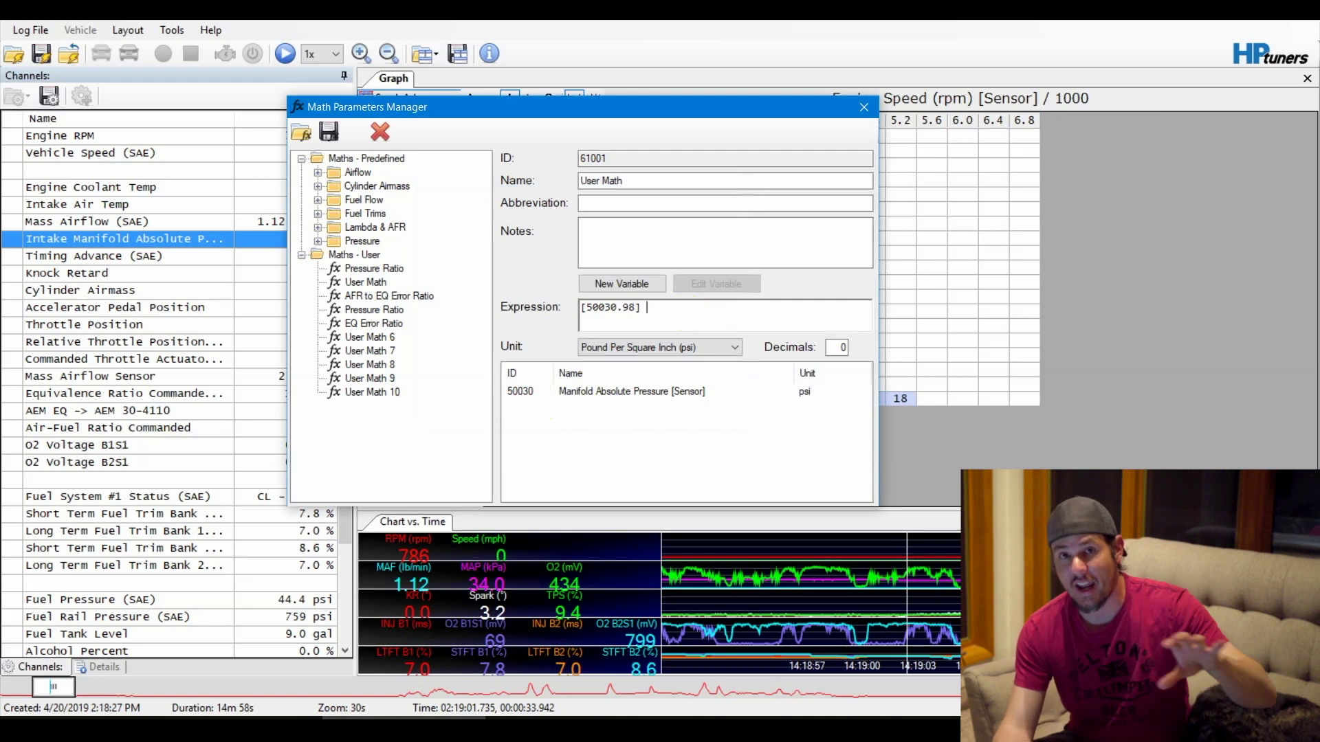
text(-)
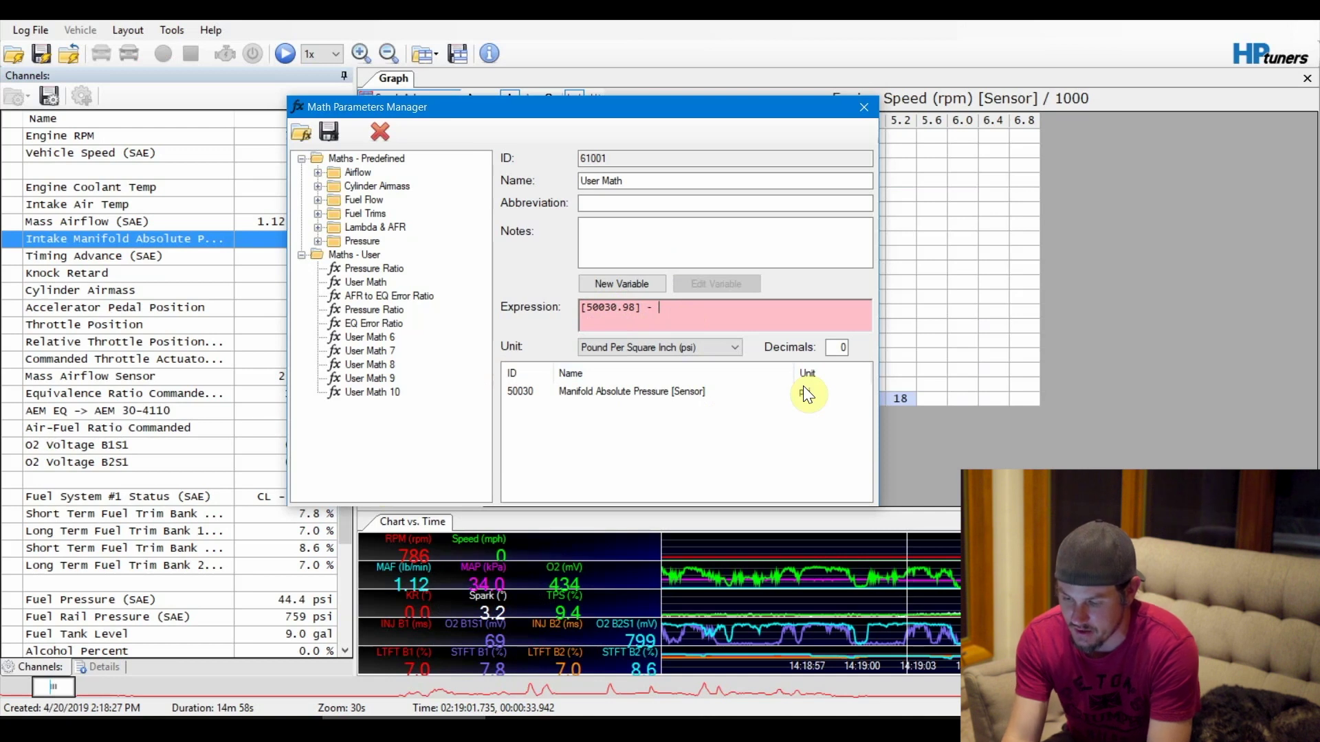
text(14)
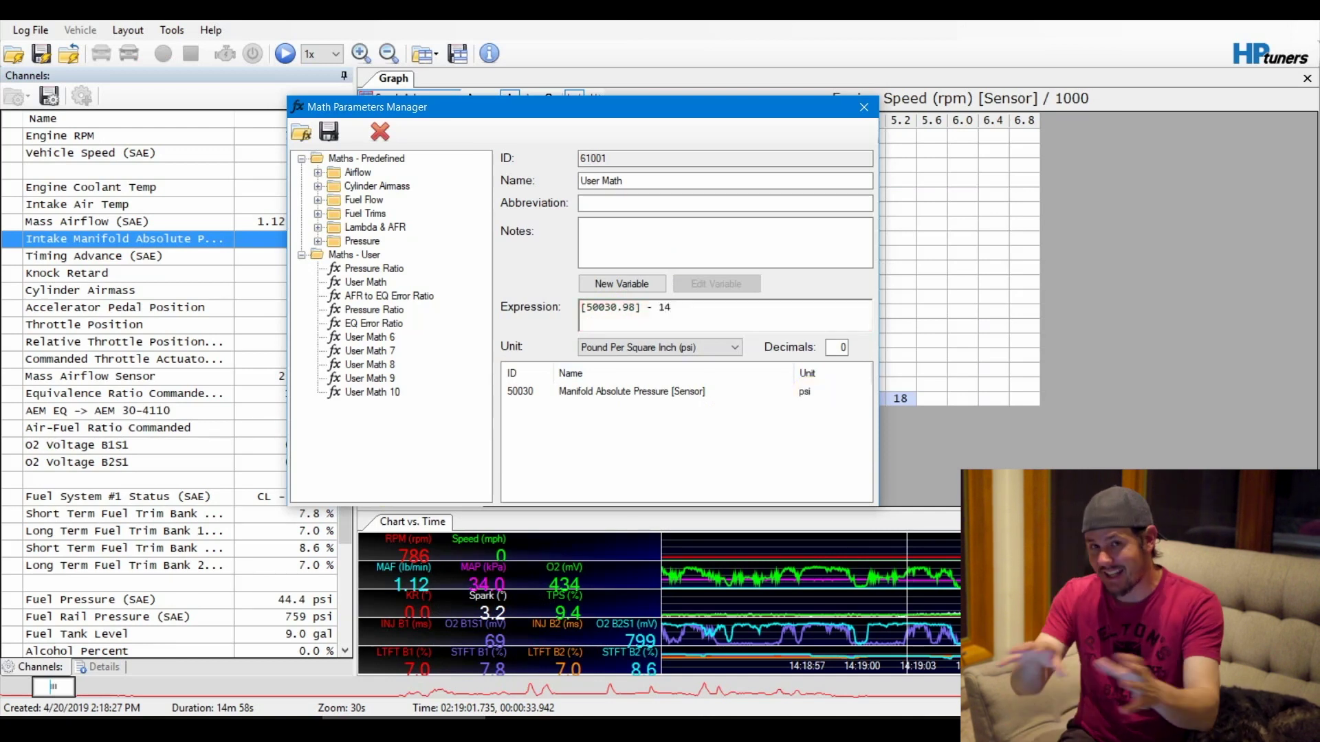
click(672, 202)
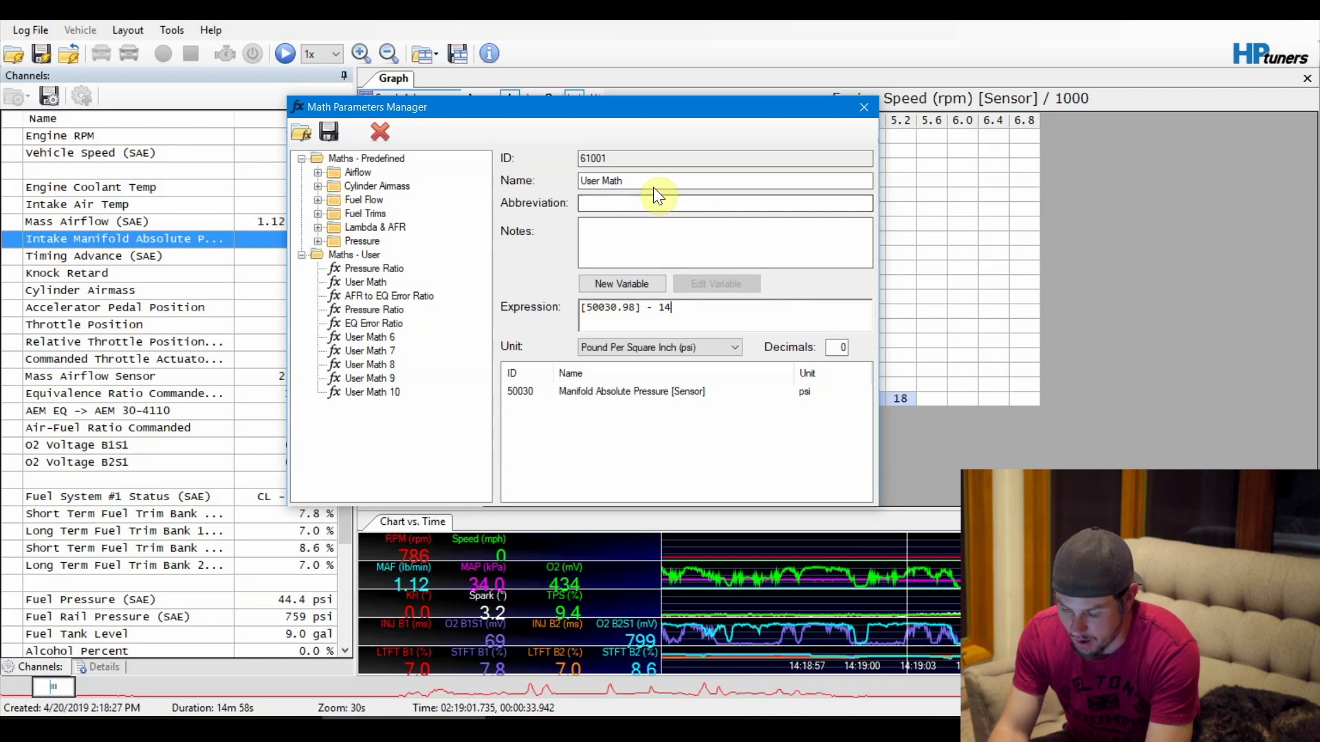
click(653, 187)
drag(622, 183, 518, 184)
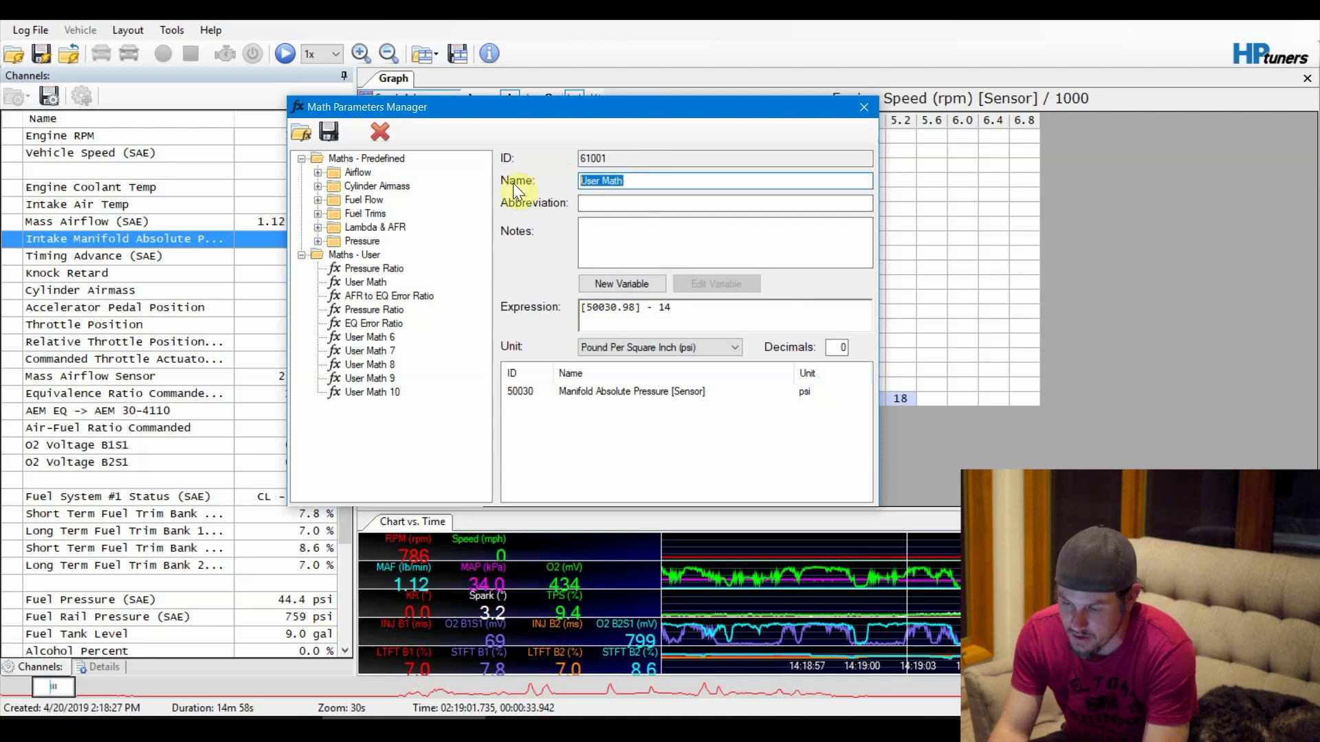
text(Boost)
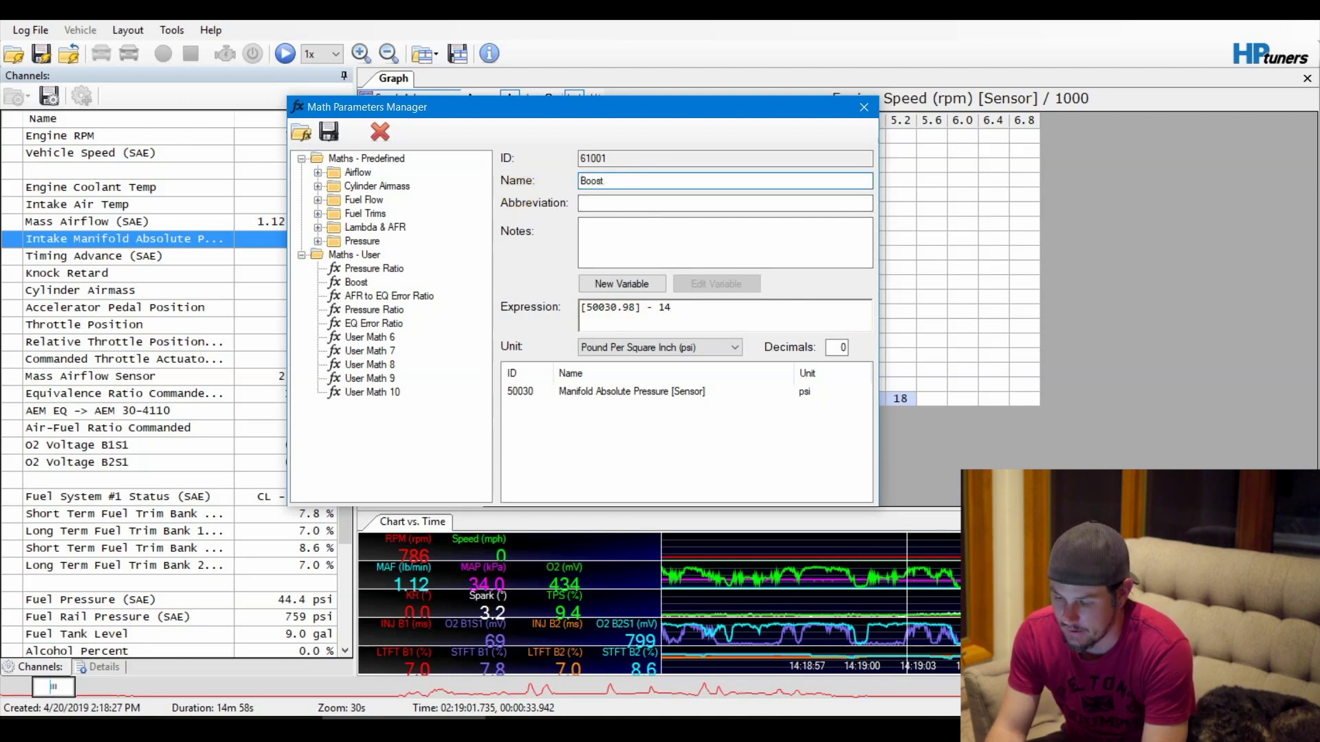
text( Vs )
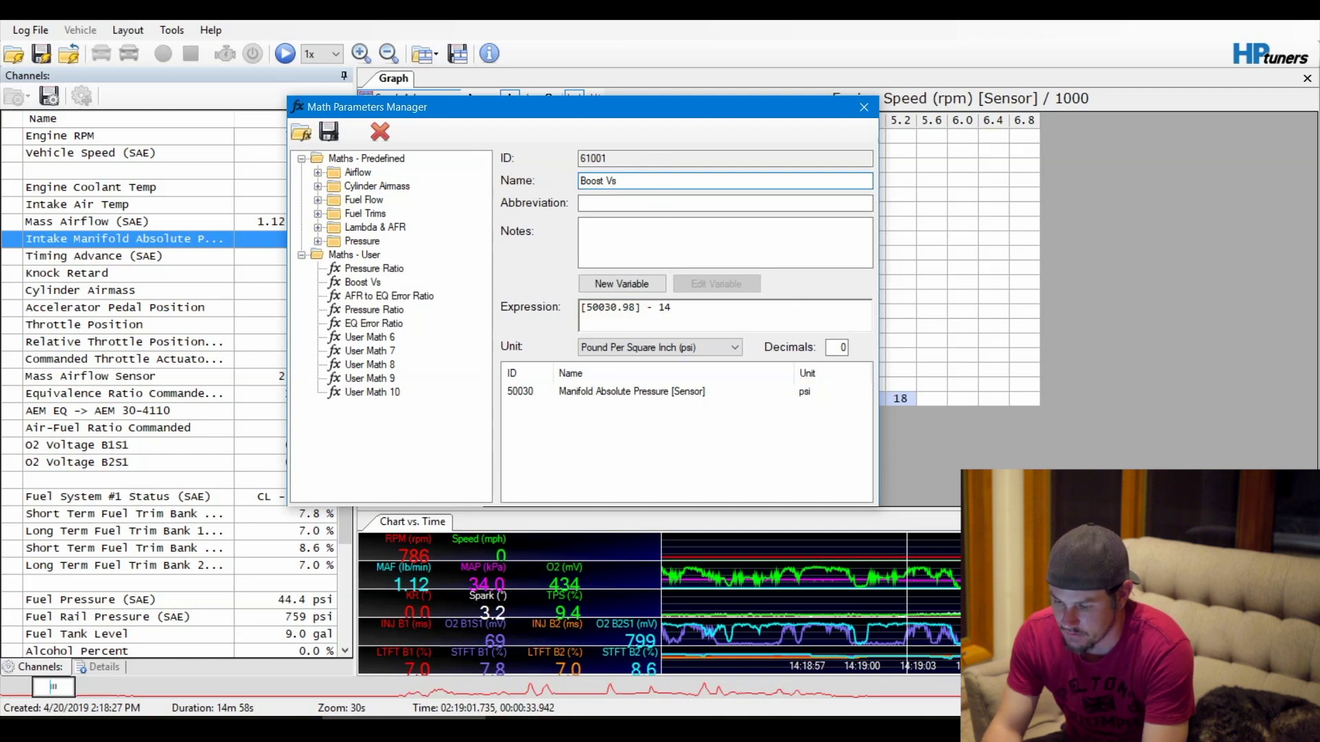
text(Ref)
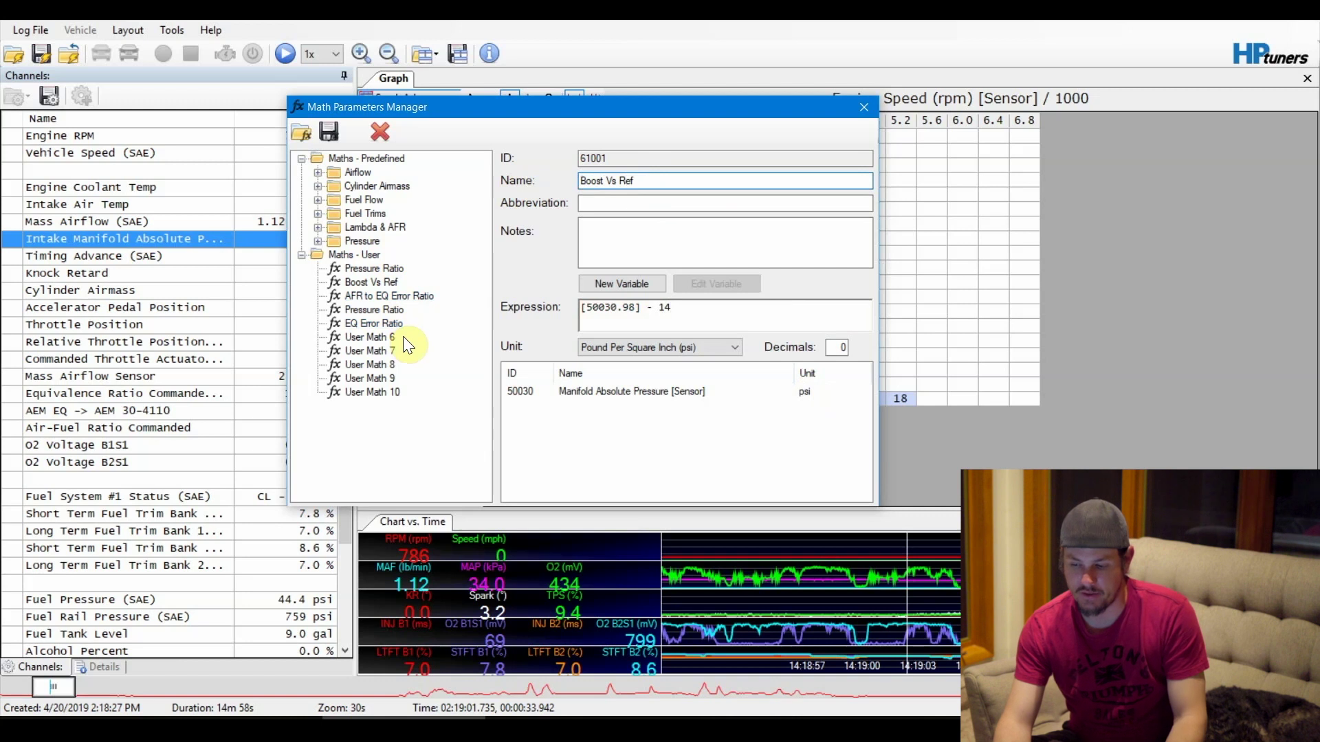
Add Intake Manifold Absolute Pressure (SAE), generic sensor, in psi as User Math 6's first variable
click(380, 341)
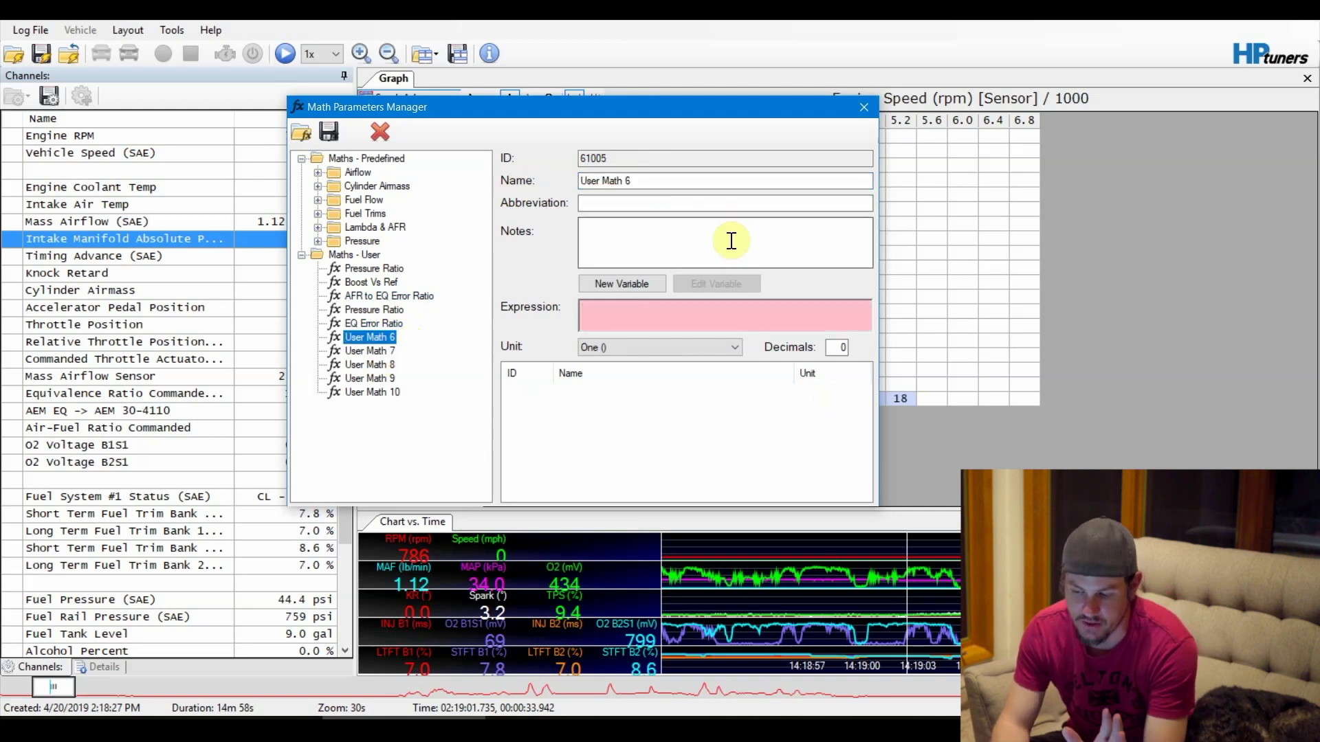
click(622, 283)
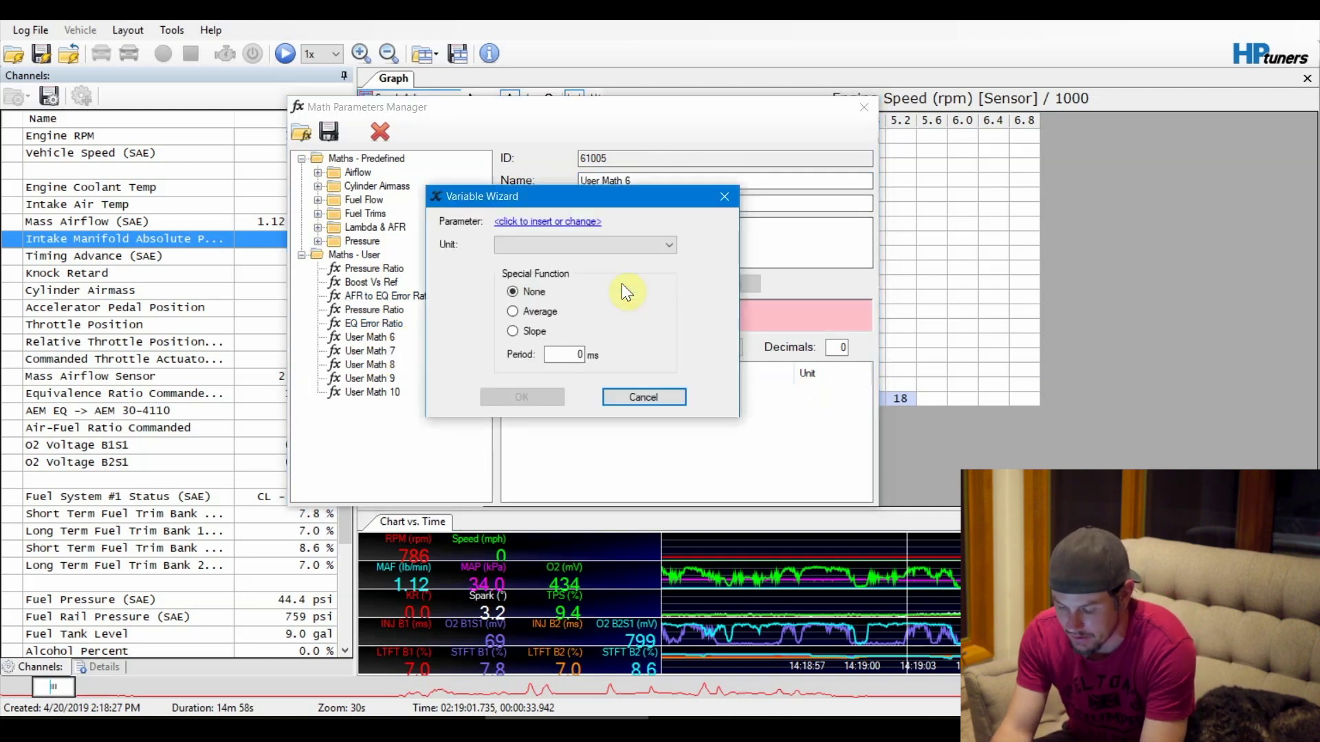
click(566, 222)
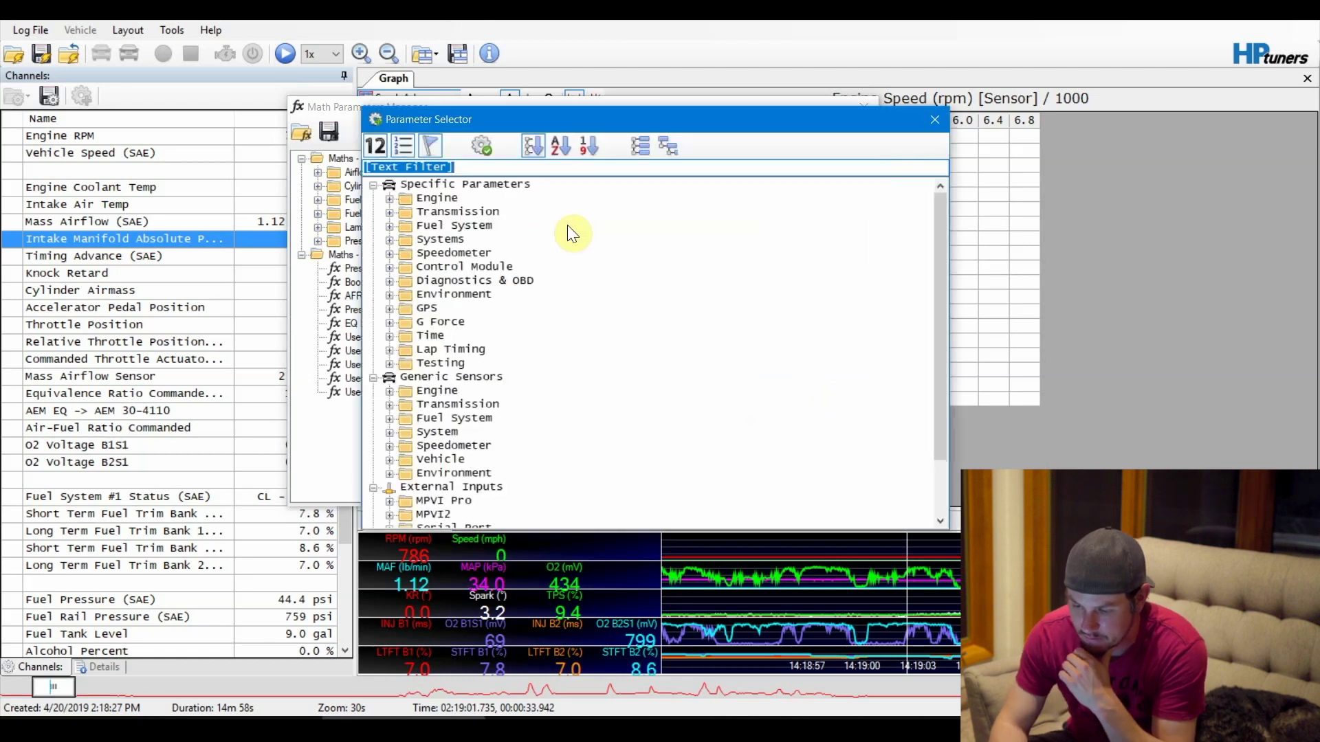
text(Mani)
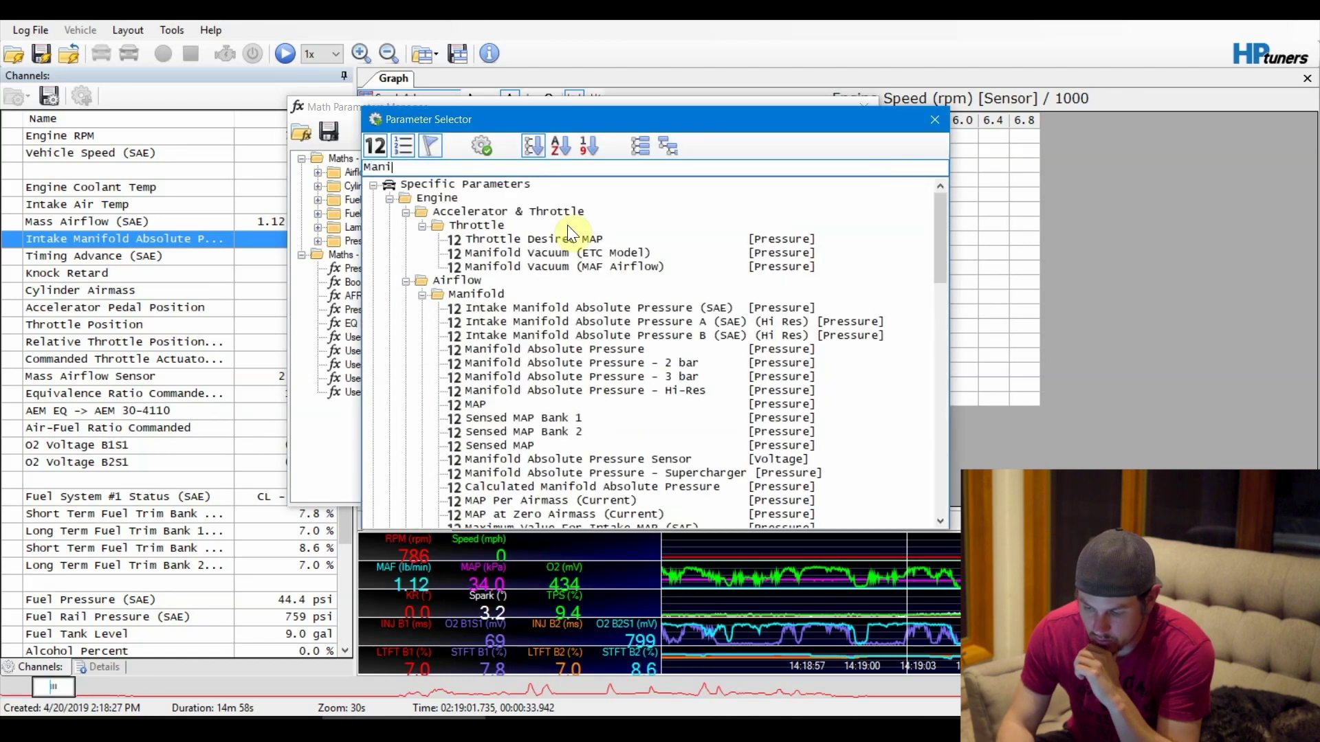
double_click(561, 314)
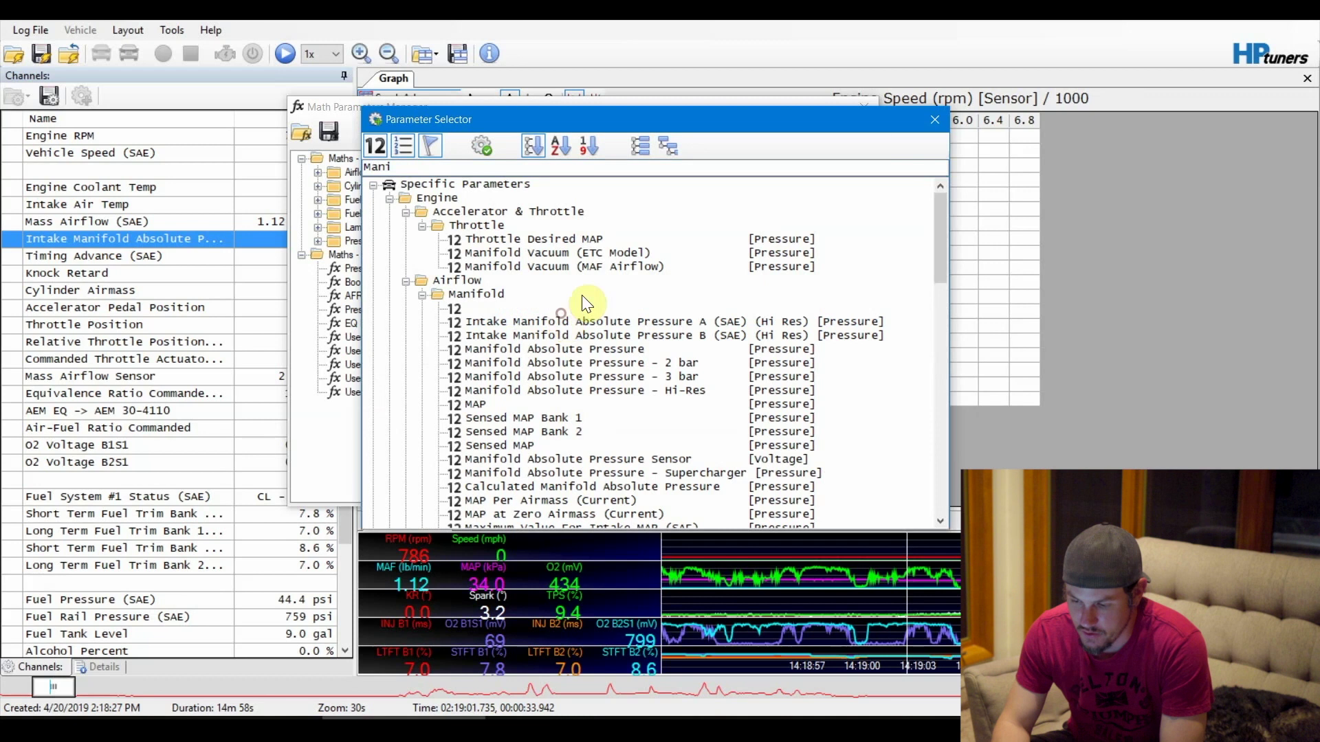
click(599, 496)
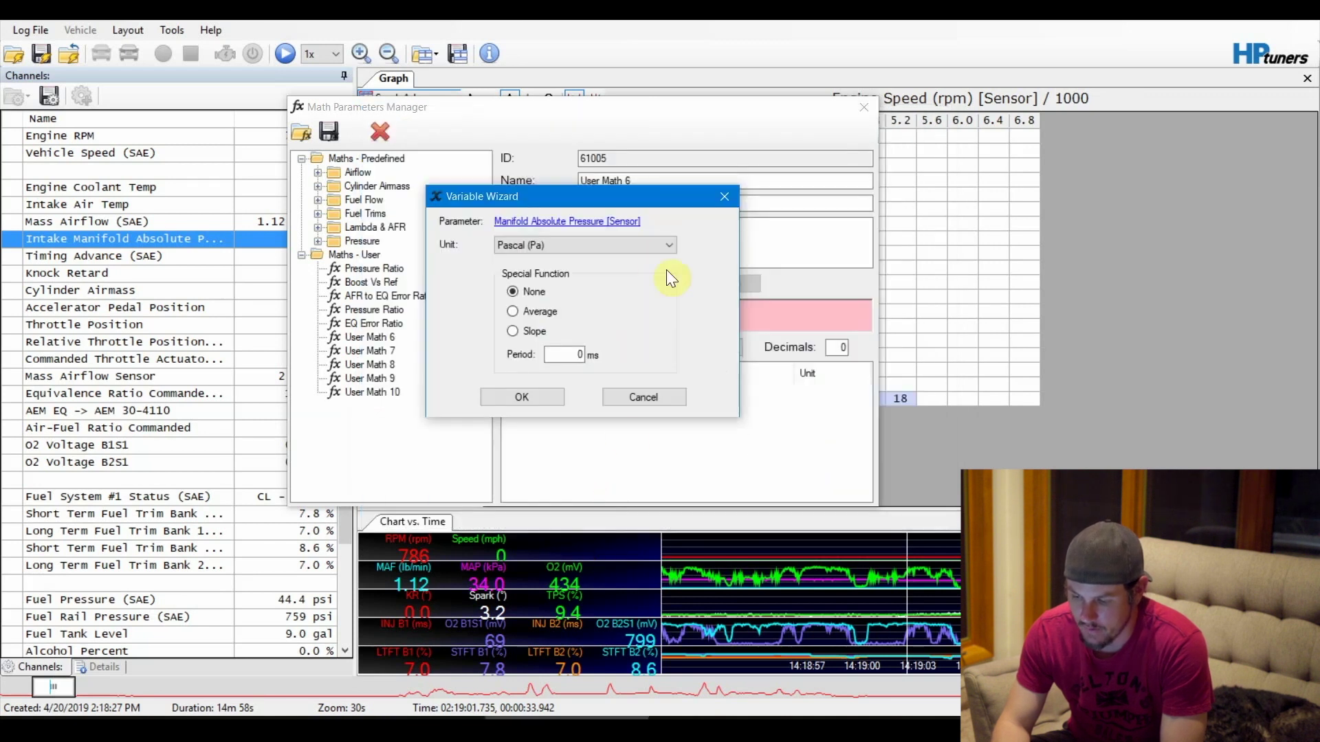
click(646, 245)
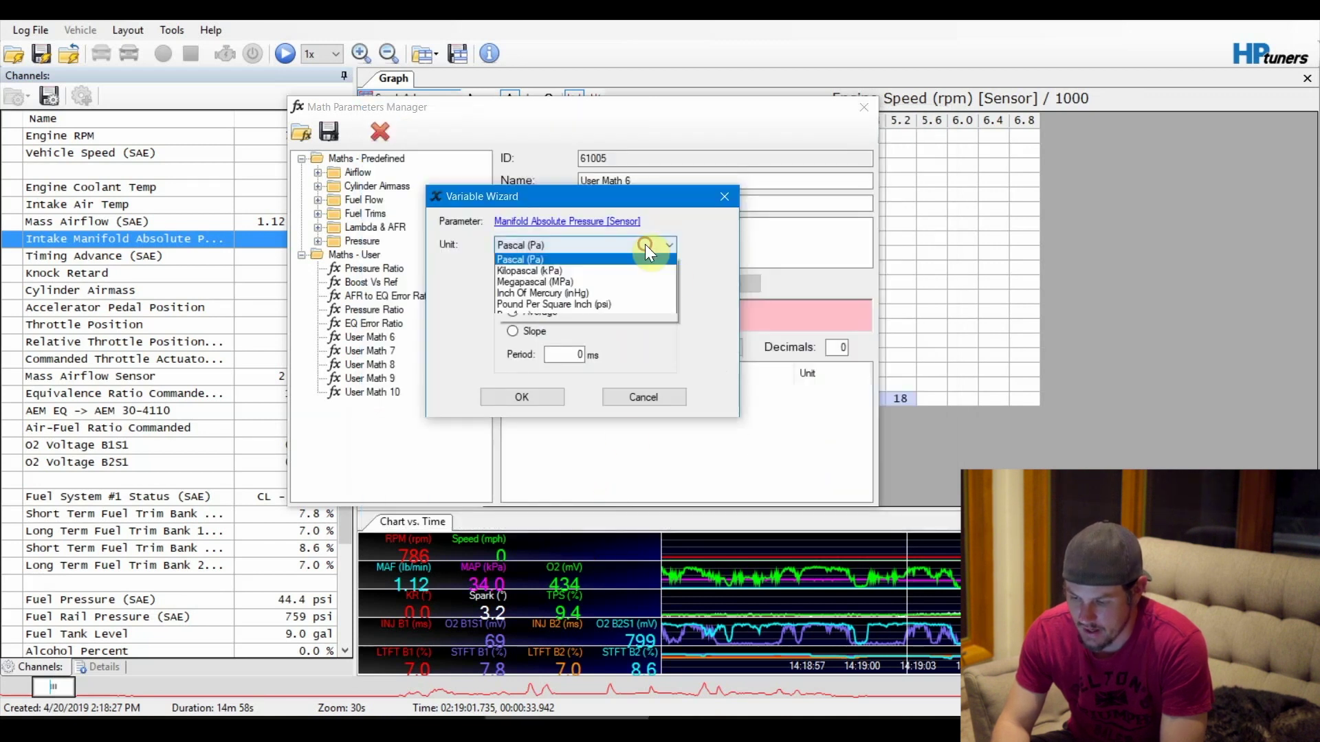
click(585, 314)
click(514, 397)
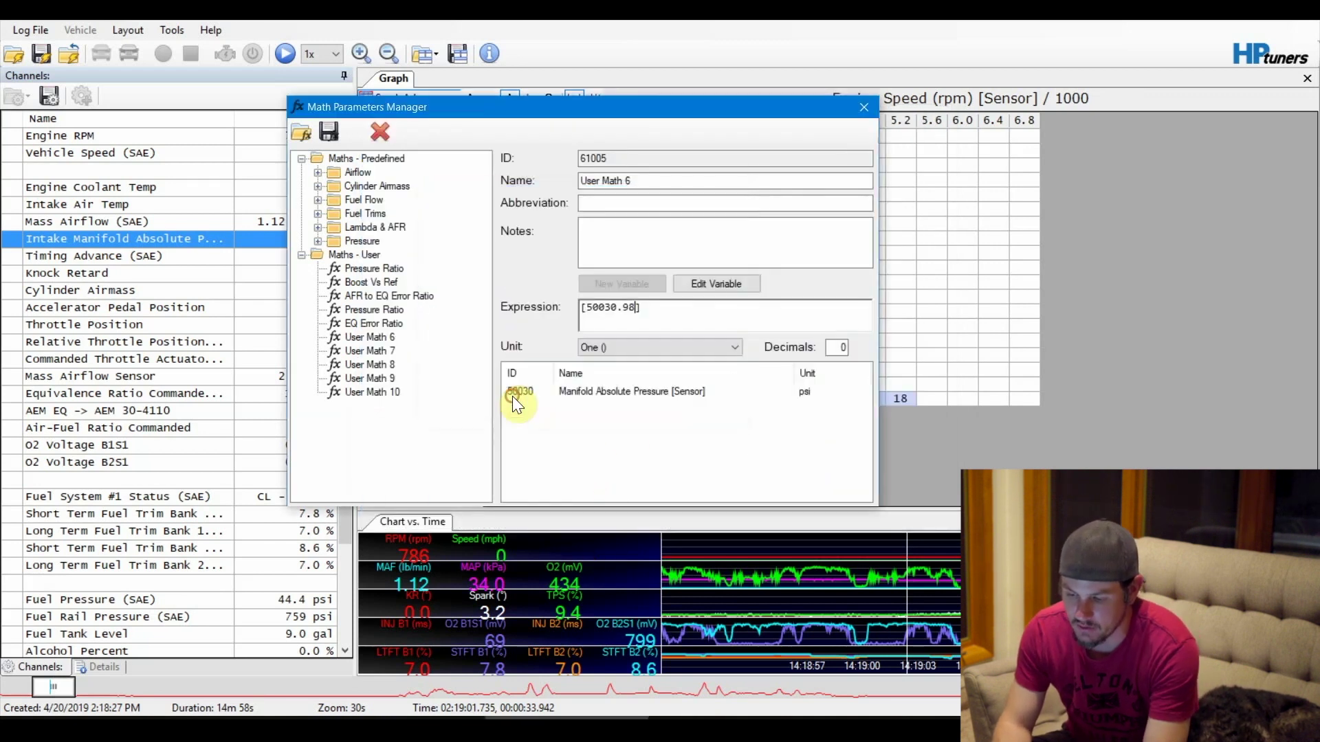
click(647, 304)
Append Barometric Pressure (SAE) in psi so the expression reads [50030.98]-[50032.98]
click(649, 283)
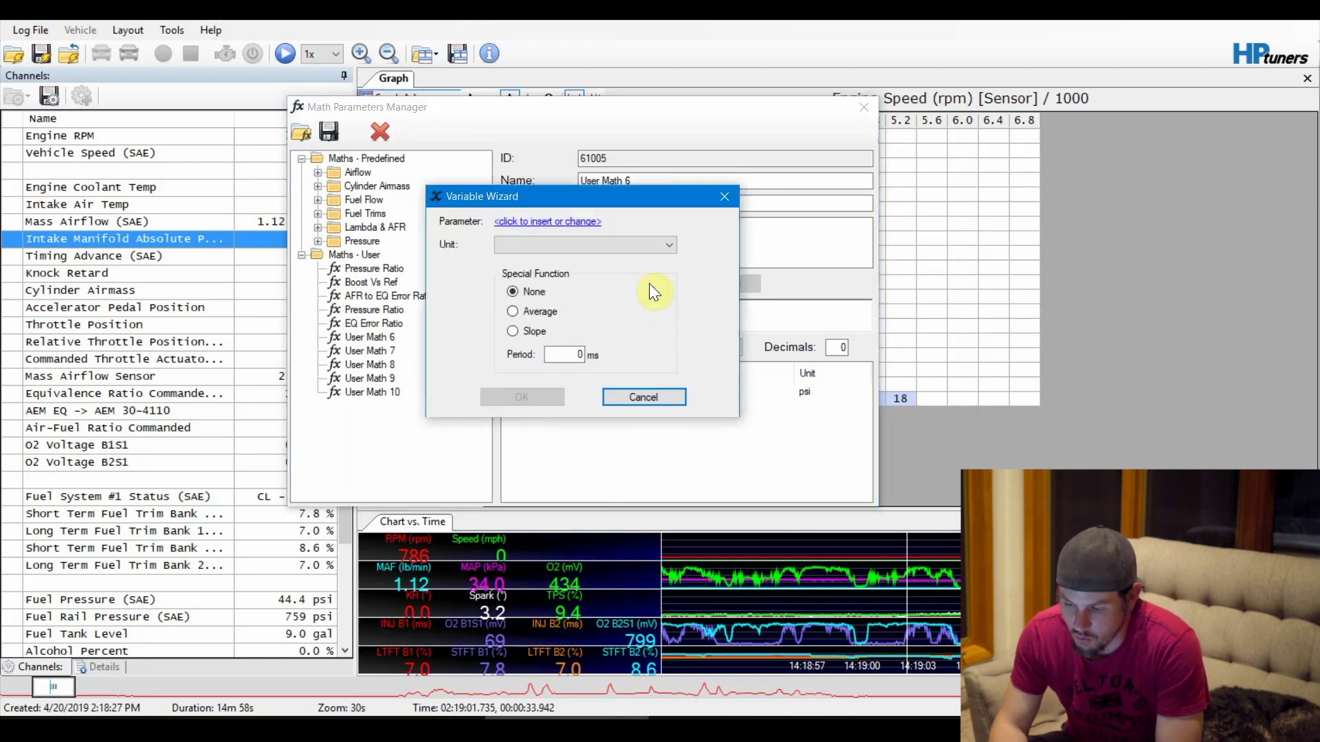
click(573, 222)
text(Baro)
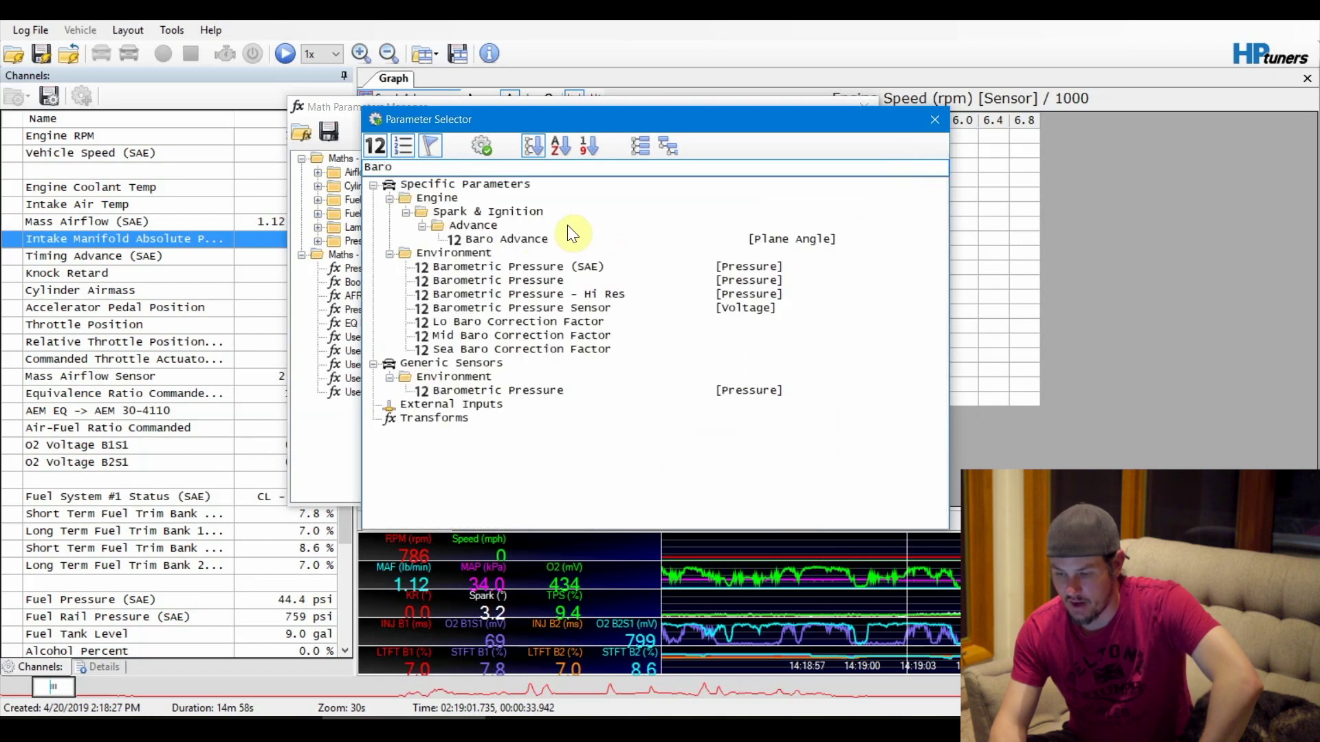
double_click(530, 267)
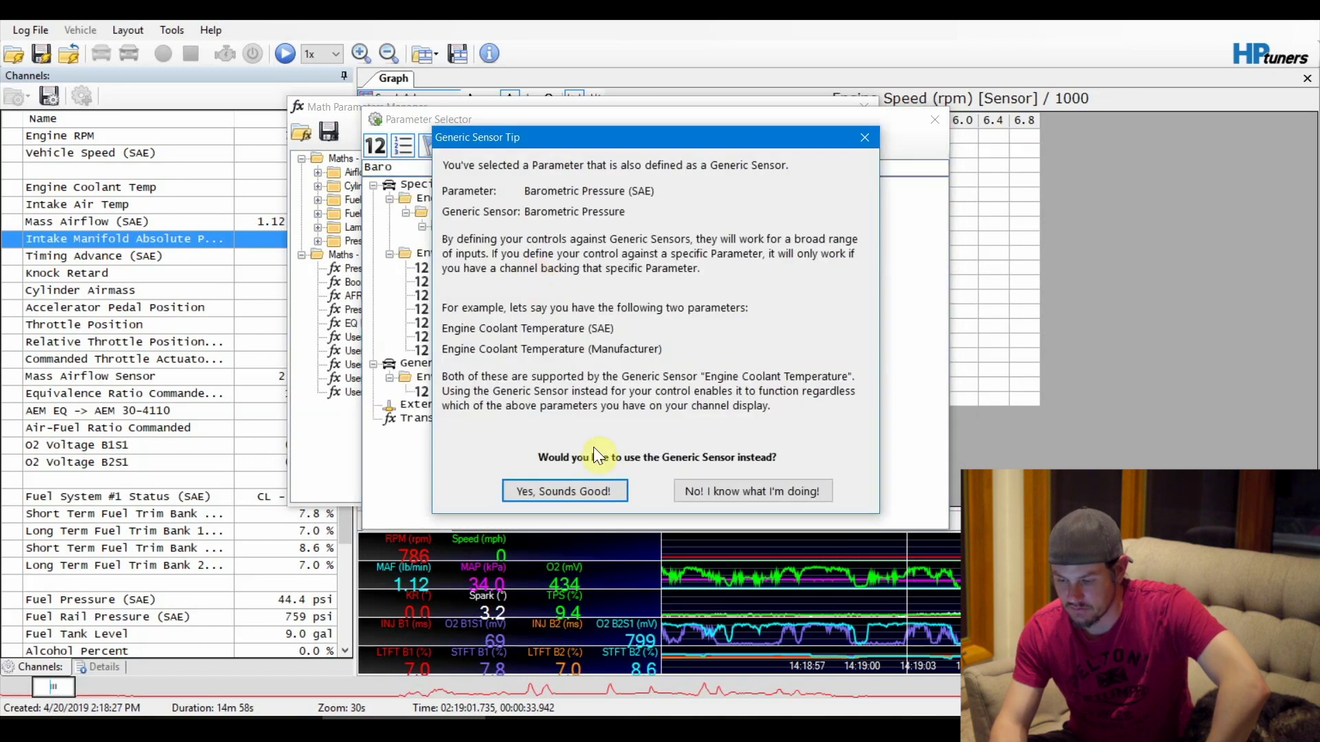
click(583, 493)
click(639, 241)
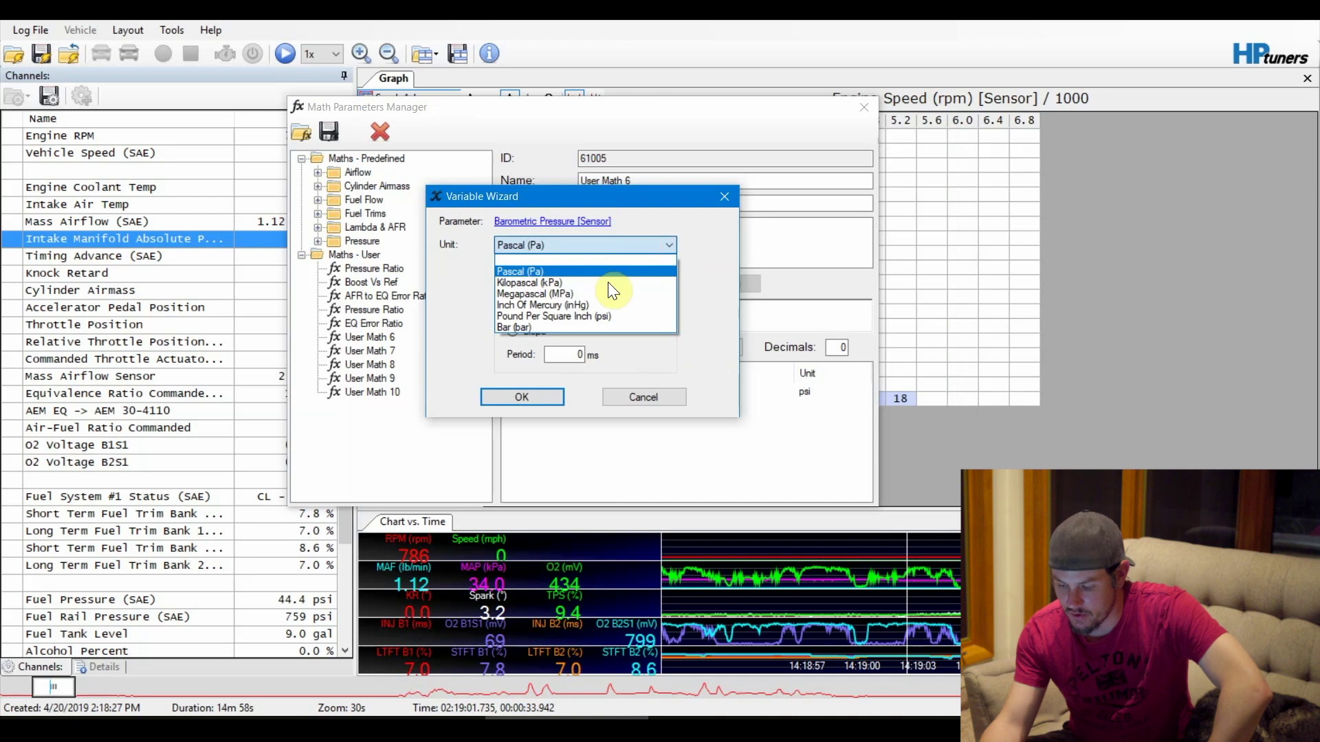
click(591, 316)
key(Return)
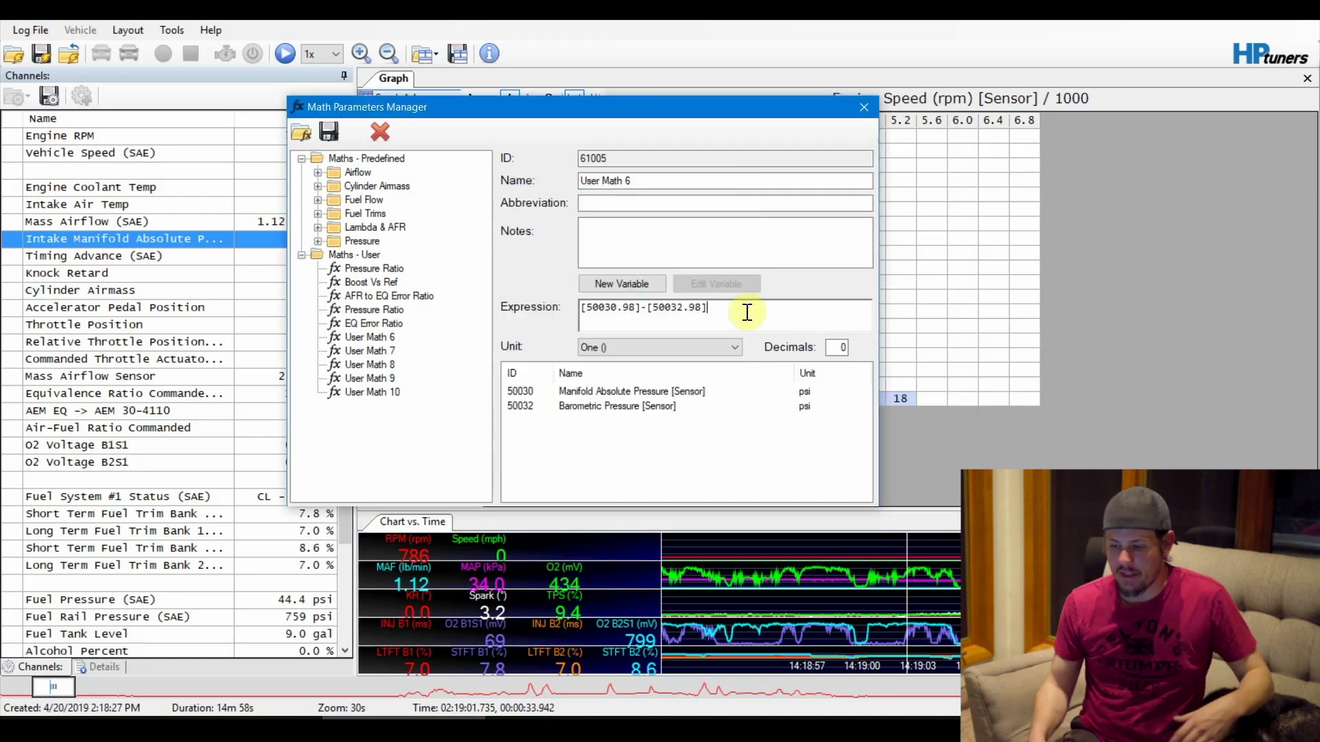
Give User Math 6 1 decimal, unit psi, and the name Boost
double_click(841, 347)
text(1)
click(712, 346)
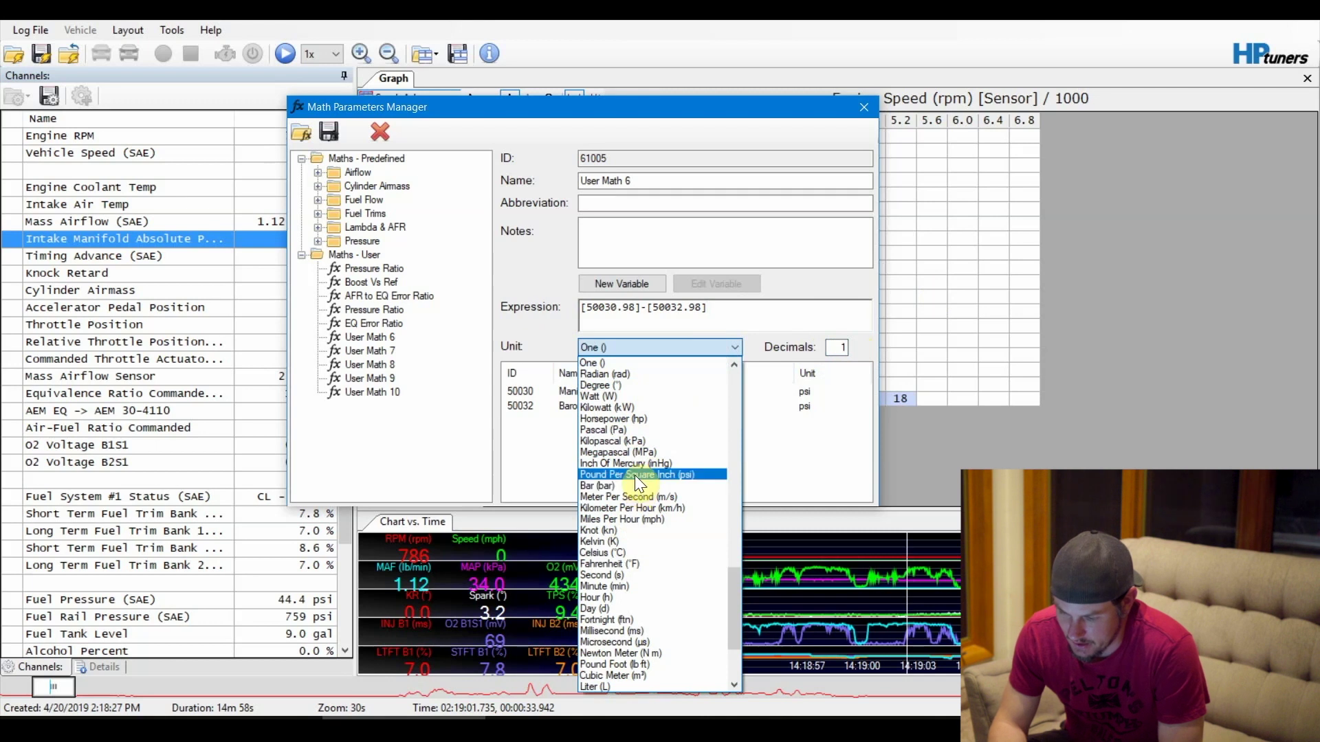
click(634, 476)
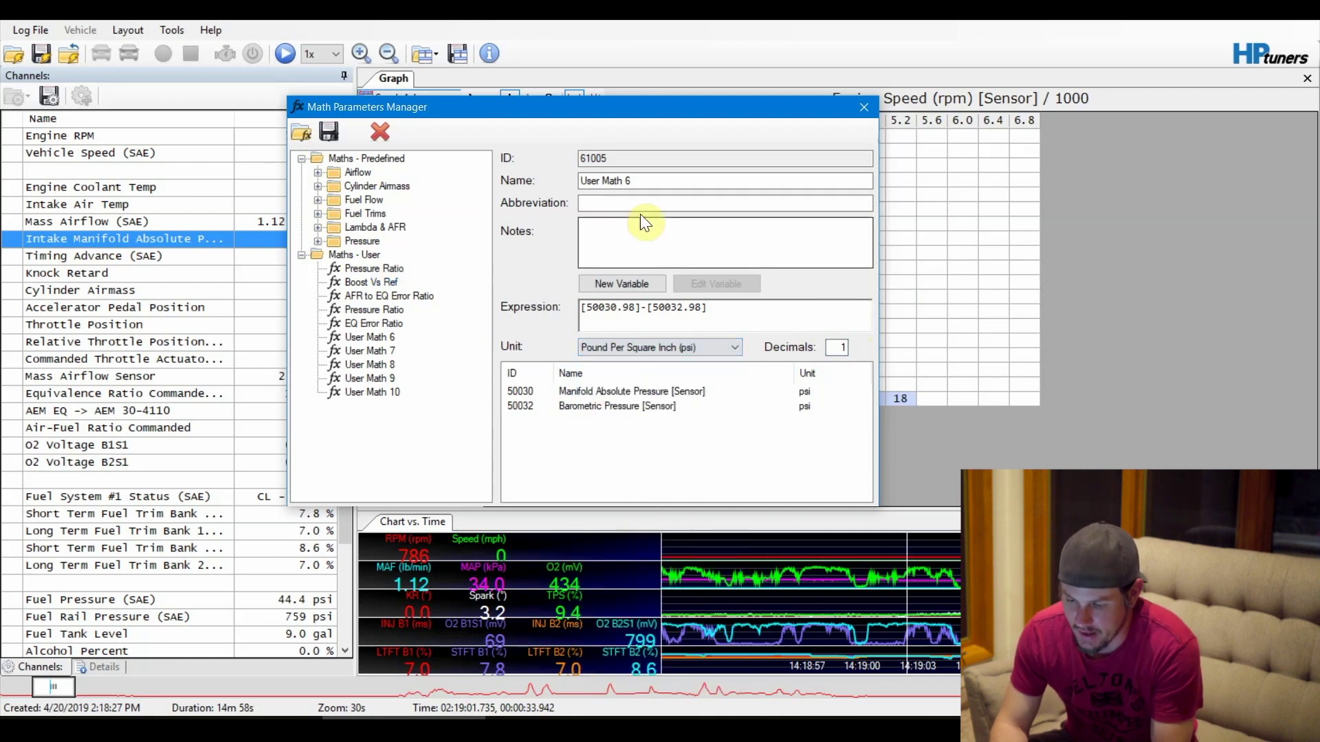
drag(653, 182, 456, 173)
text(Boost)
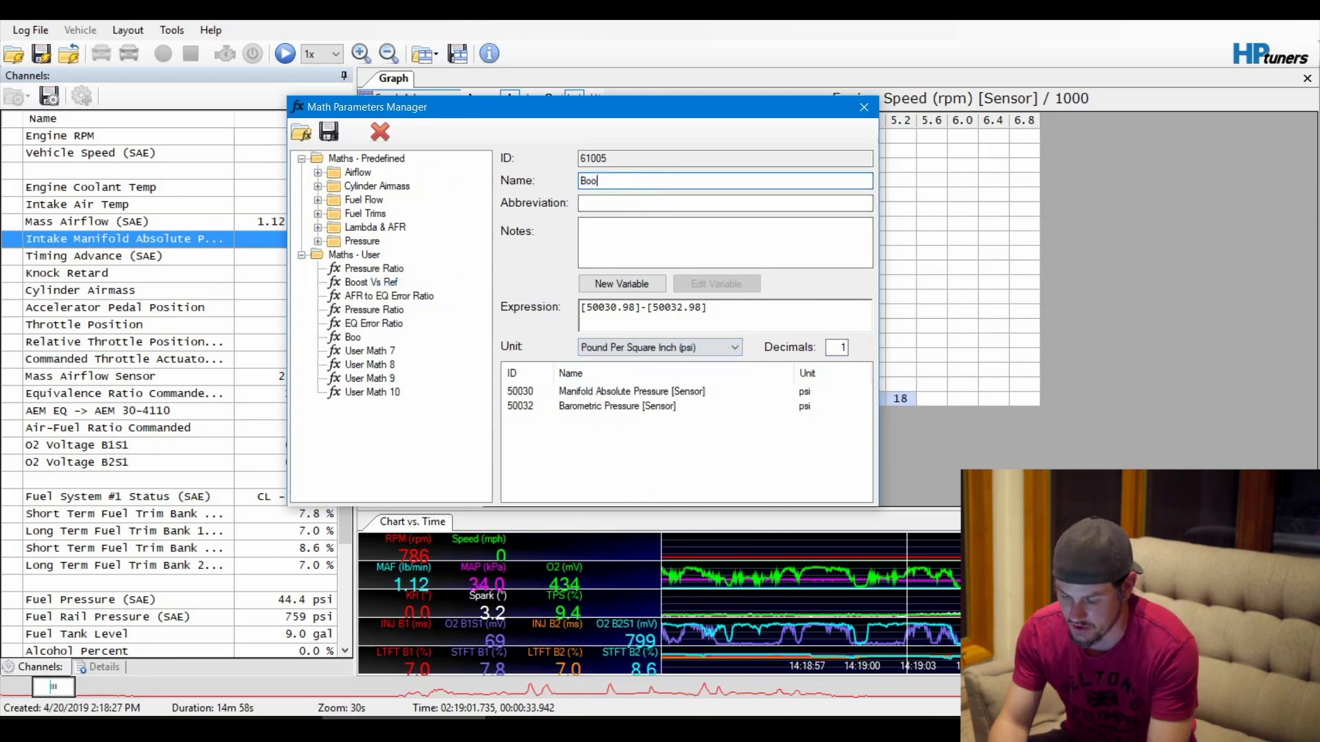
Set Boost Vs Ref to 1 decimal
click(375, 283)
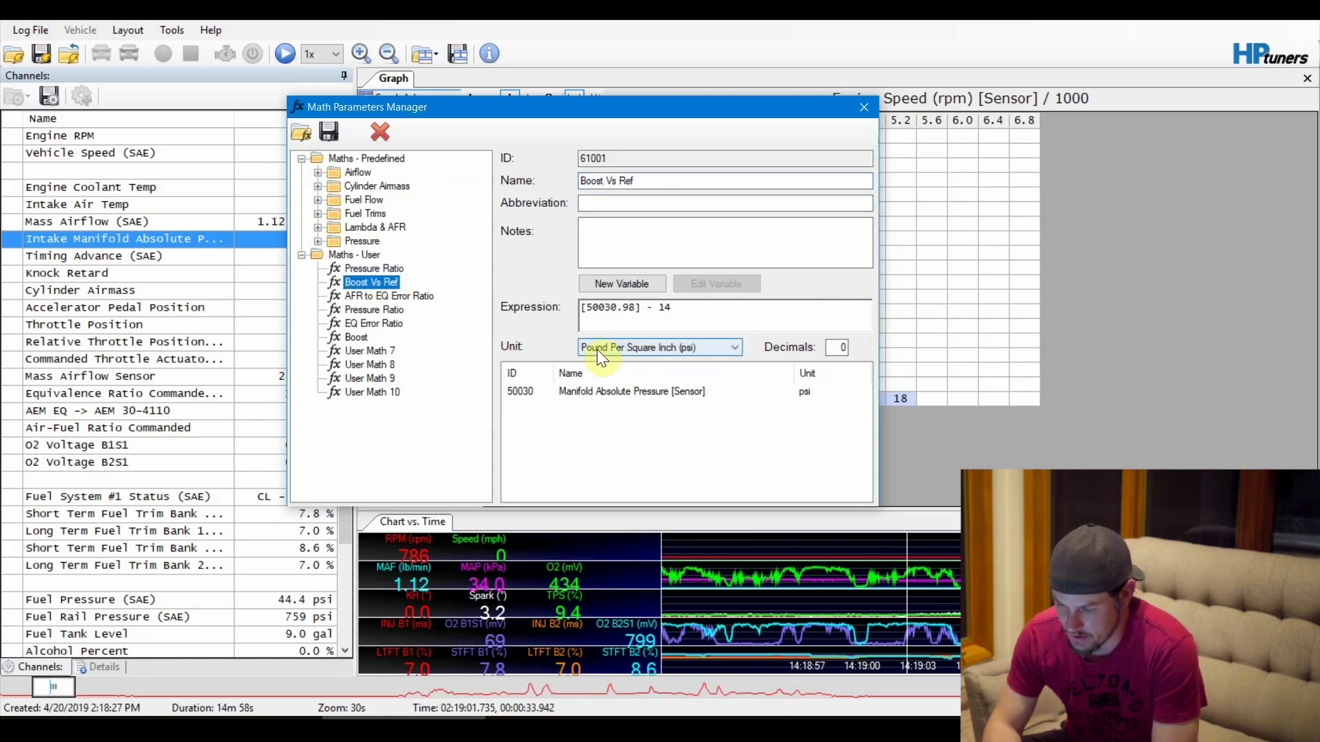
click(836, 345)
text(1)
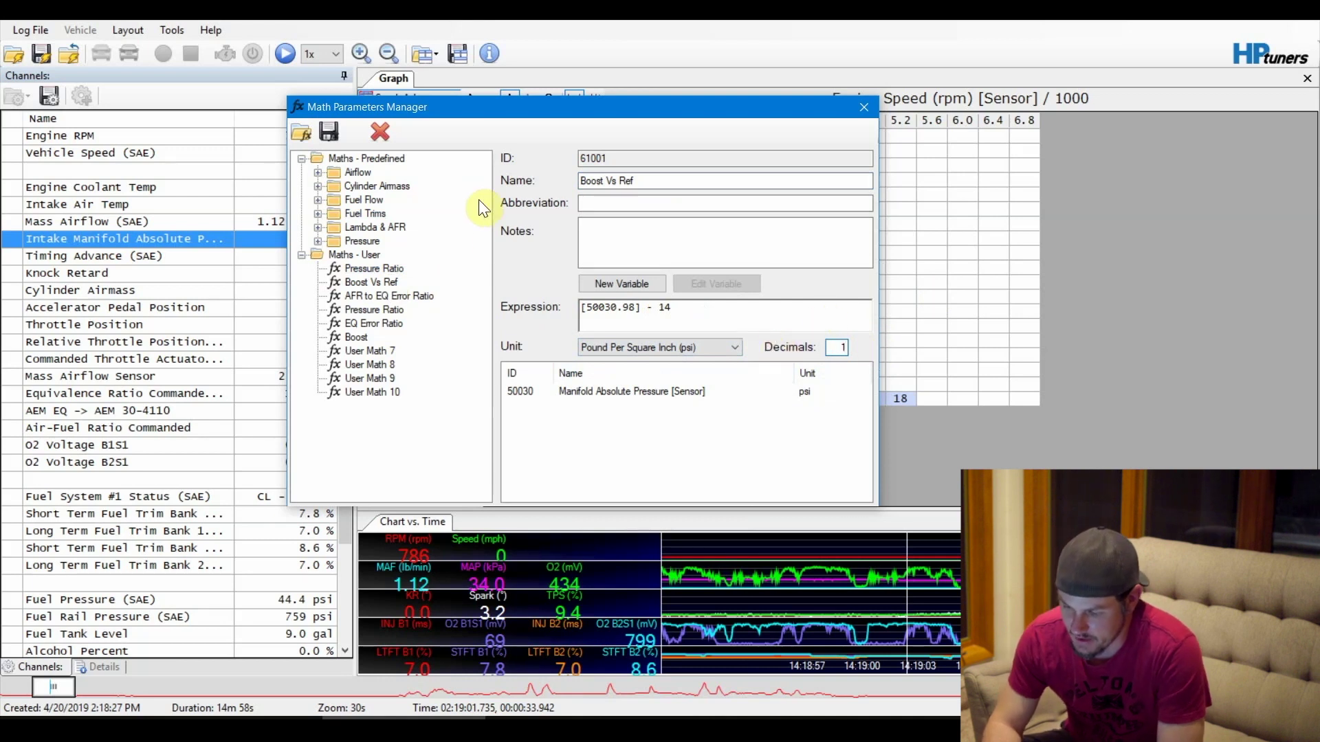
Close the maths manager, open the chart layout editor, and remove empty Groups 6 and 7
click(863, 109)
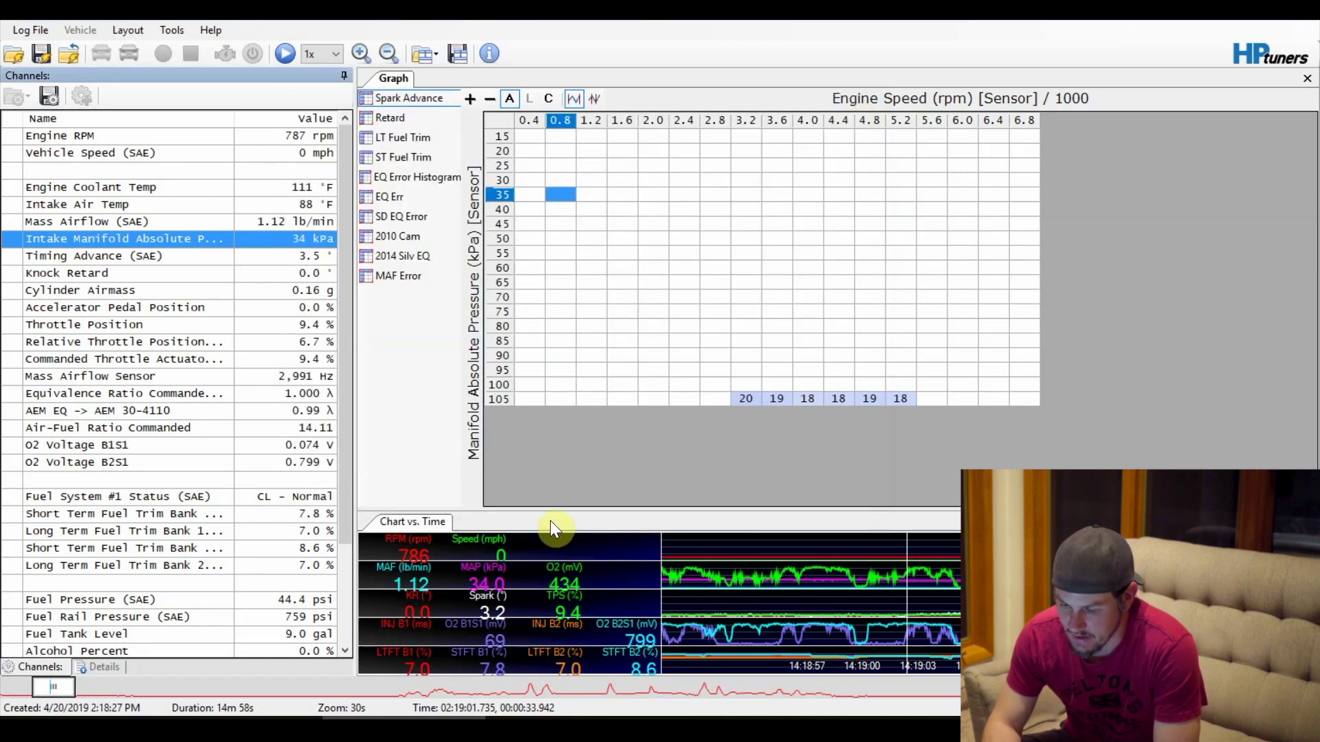
right_click(588, 554)
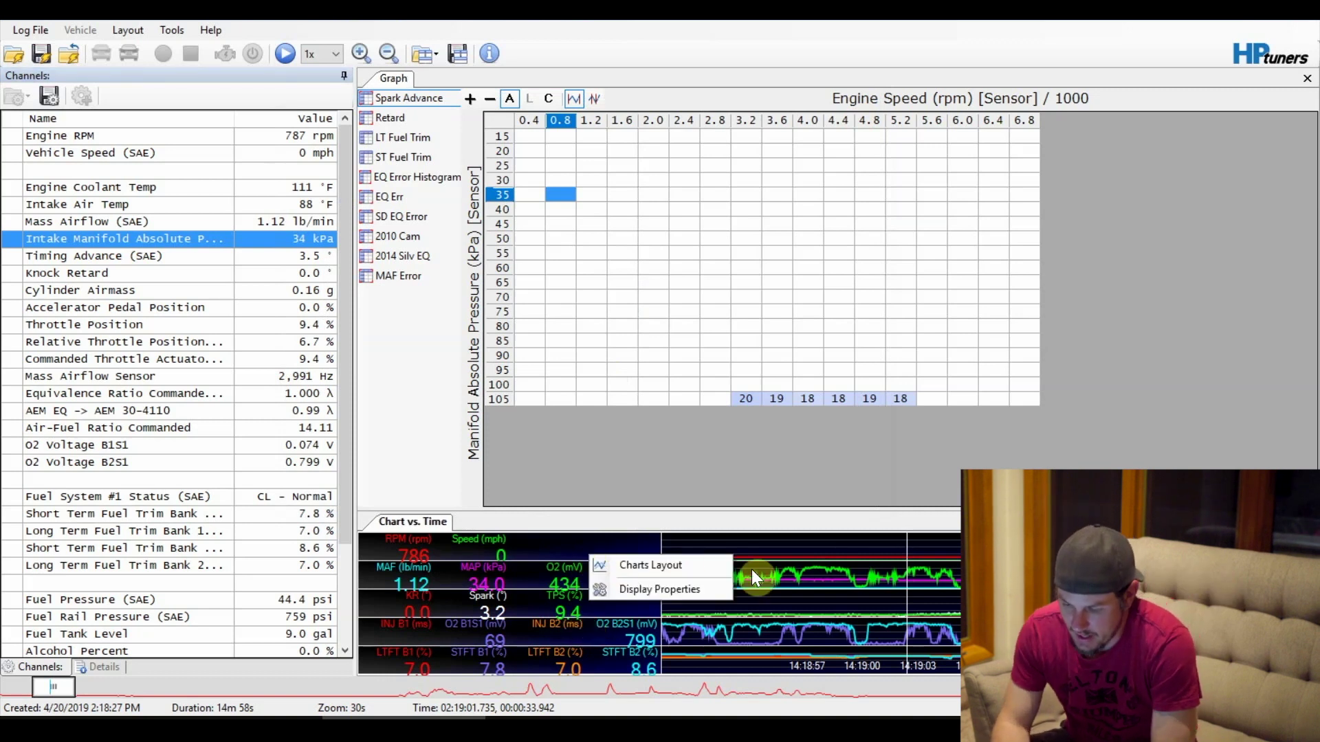
click(710, 565)
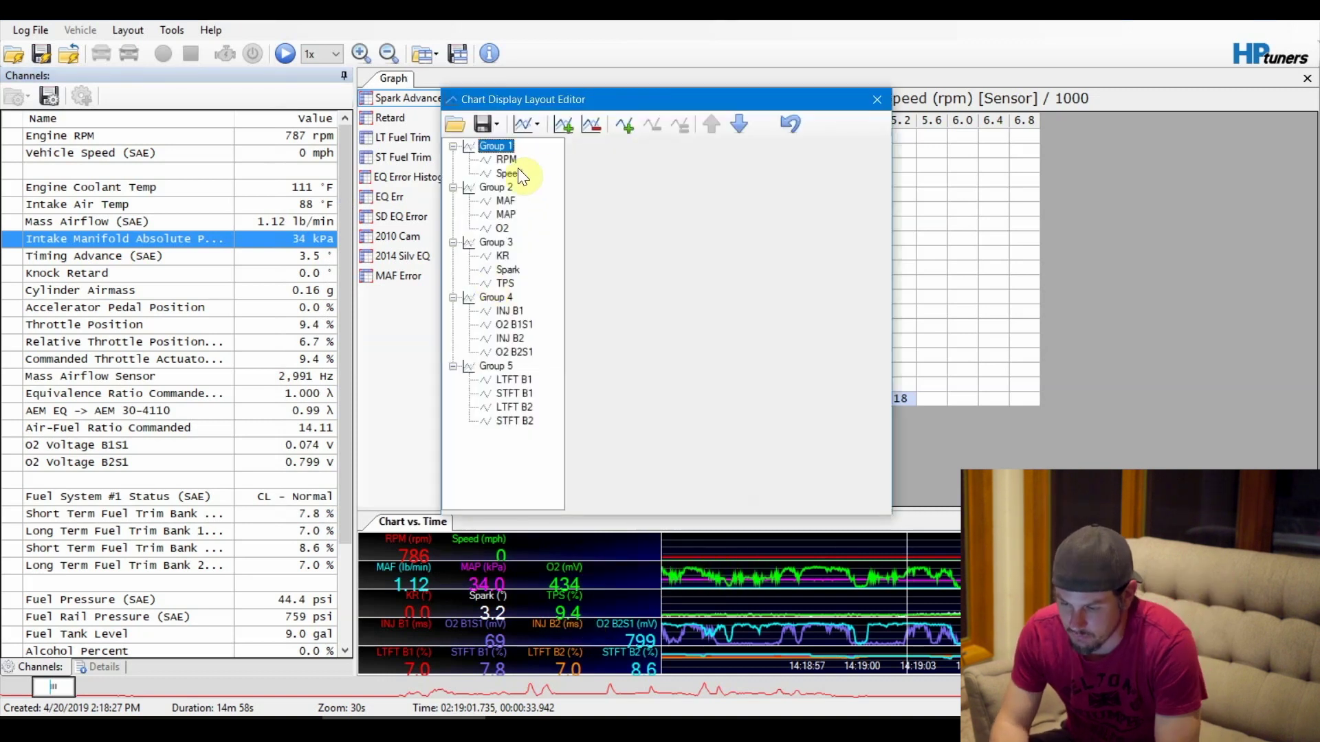
click(564, 122)
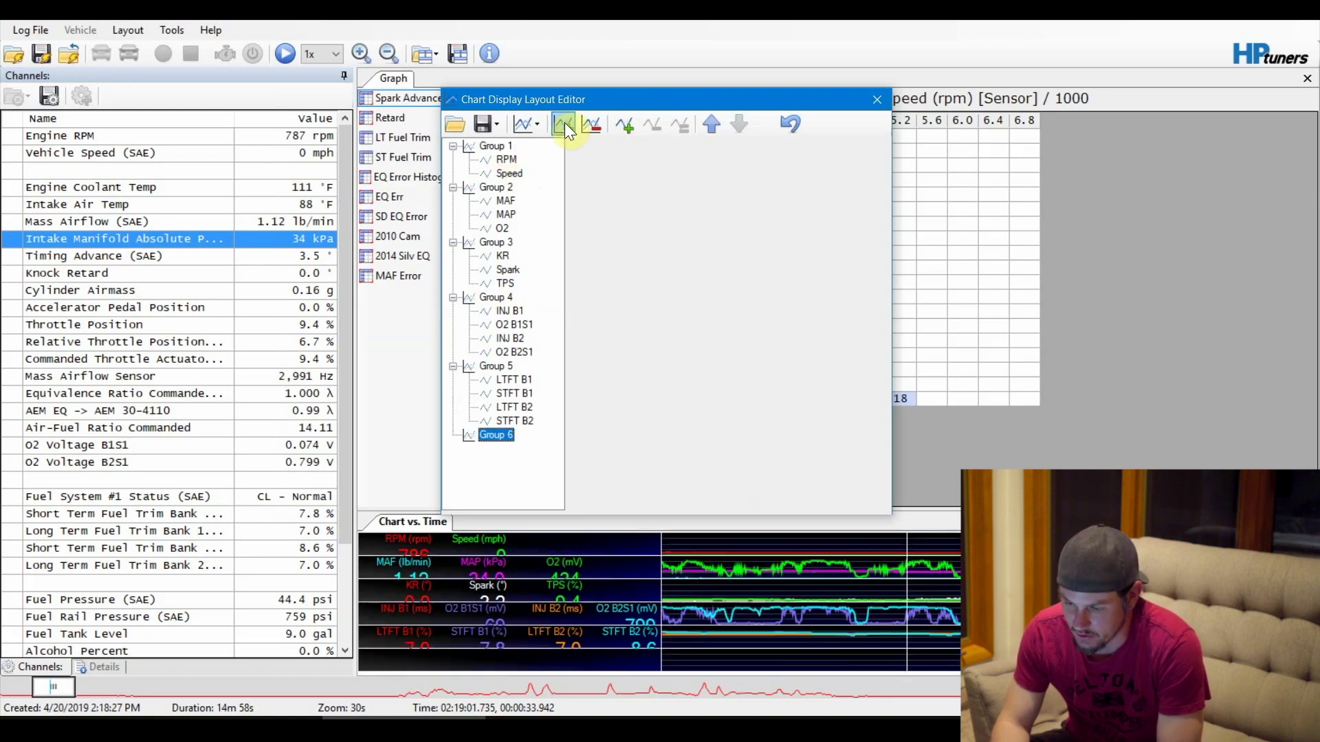
click(563, 122)
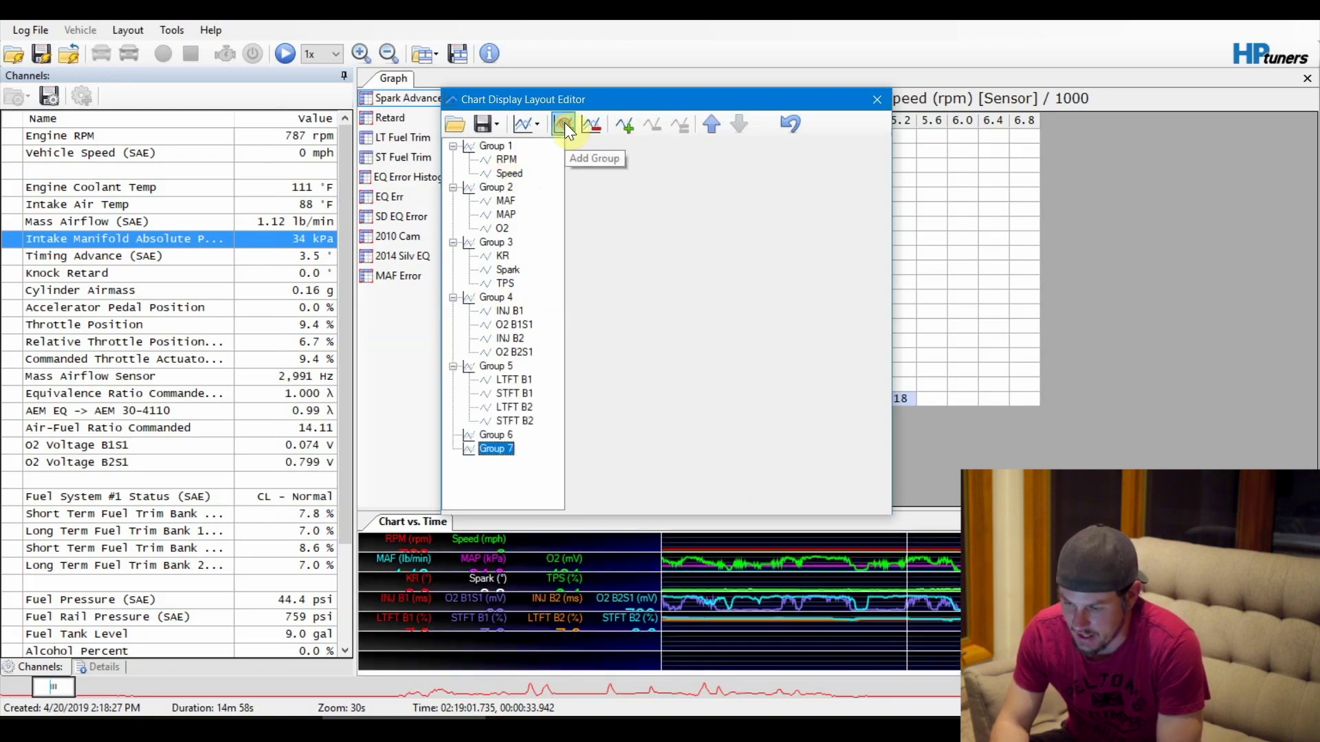
click(492, 433)
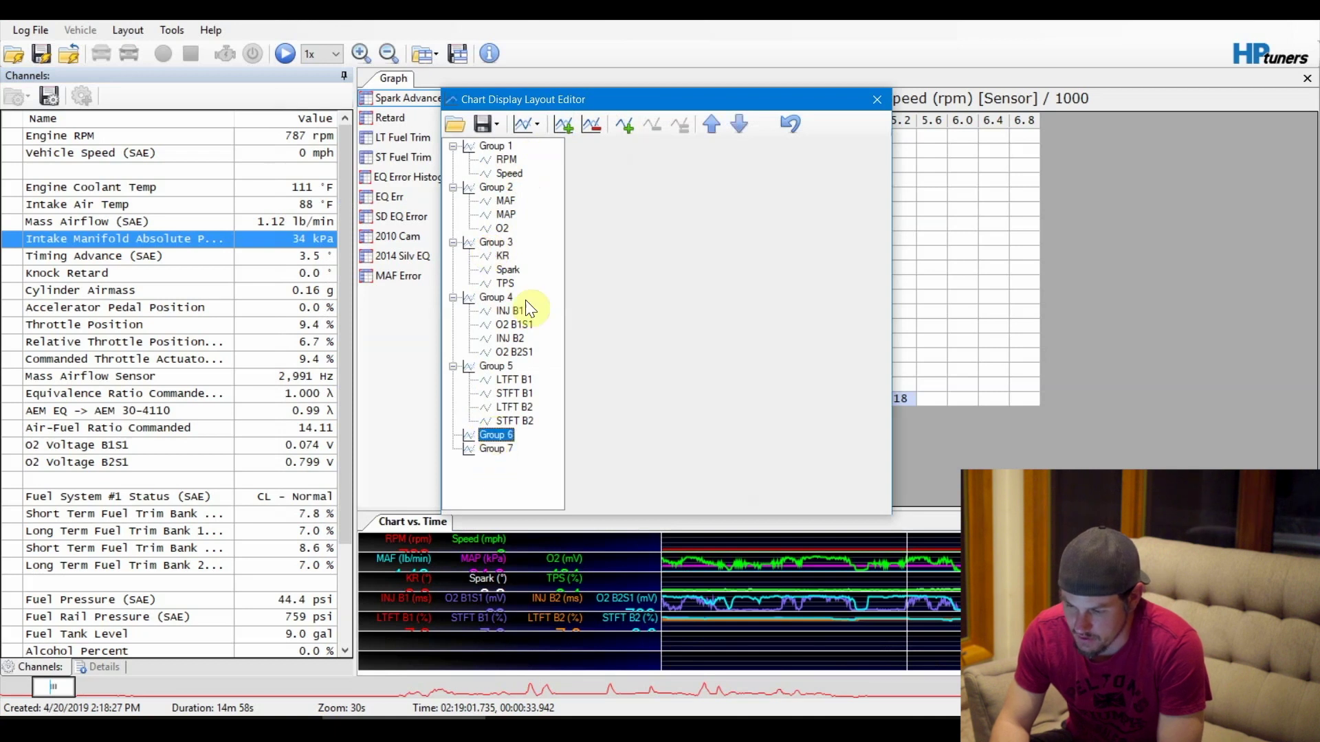
click(590, 123)
click(590, 123)
Add two series to Group 1, setting the first to Boost Vs Ref labelled 'Boost V Ref'
click(492, 146)
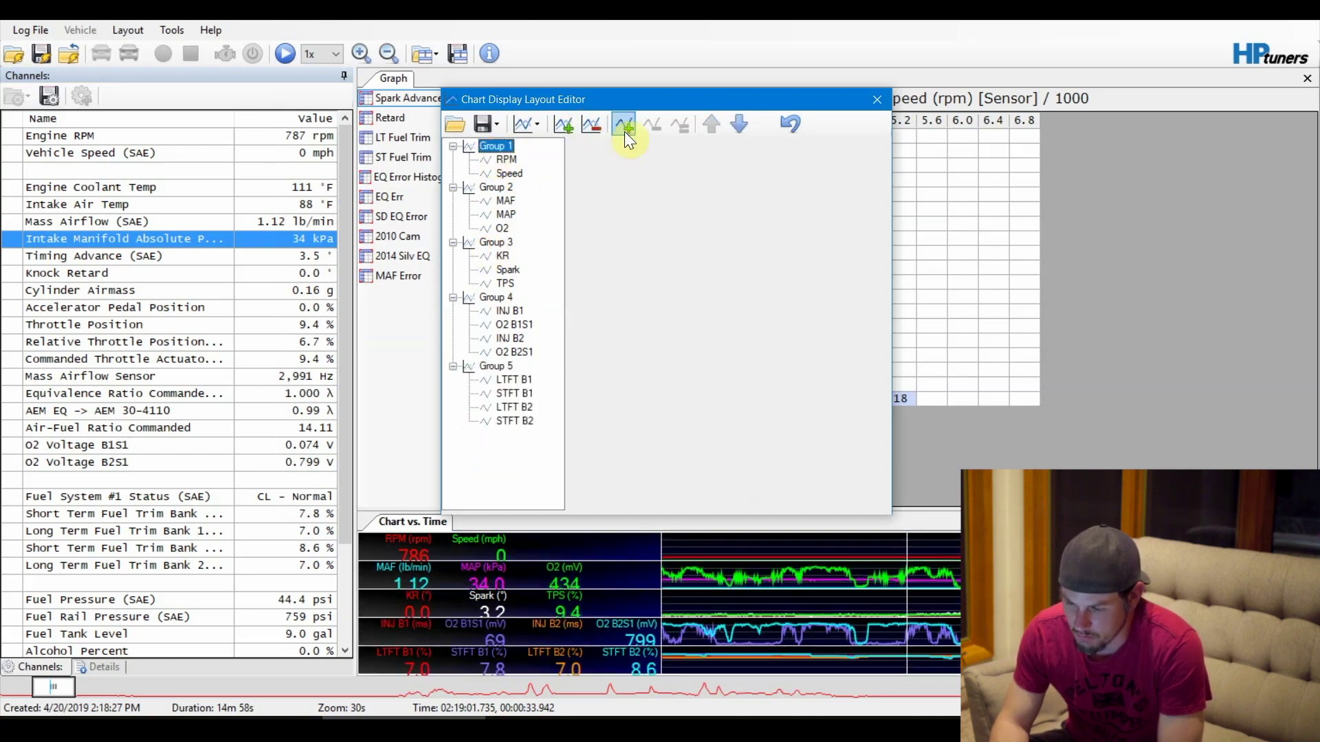
click(624, 130)
click(624, 131)
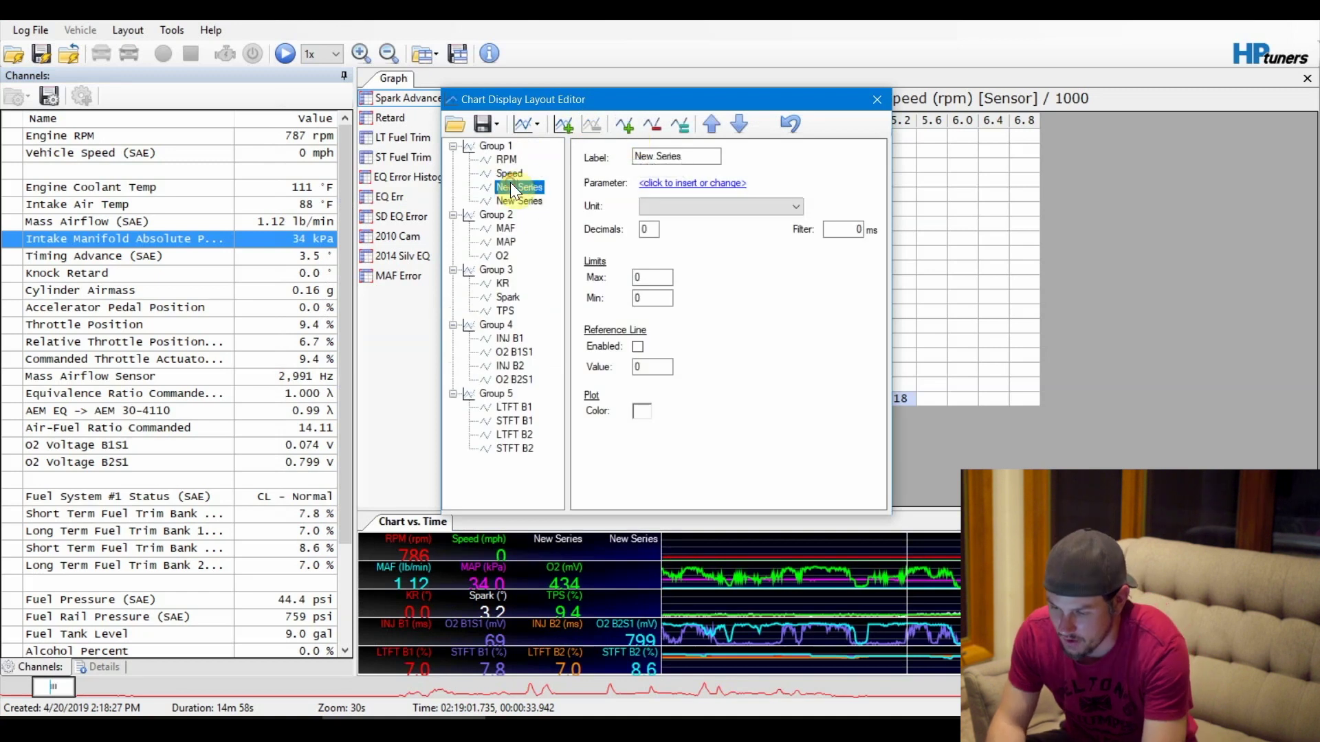
click(689, 177)
scroll(509, 389, down, 3)
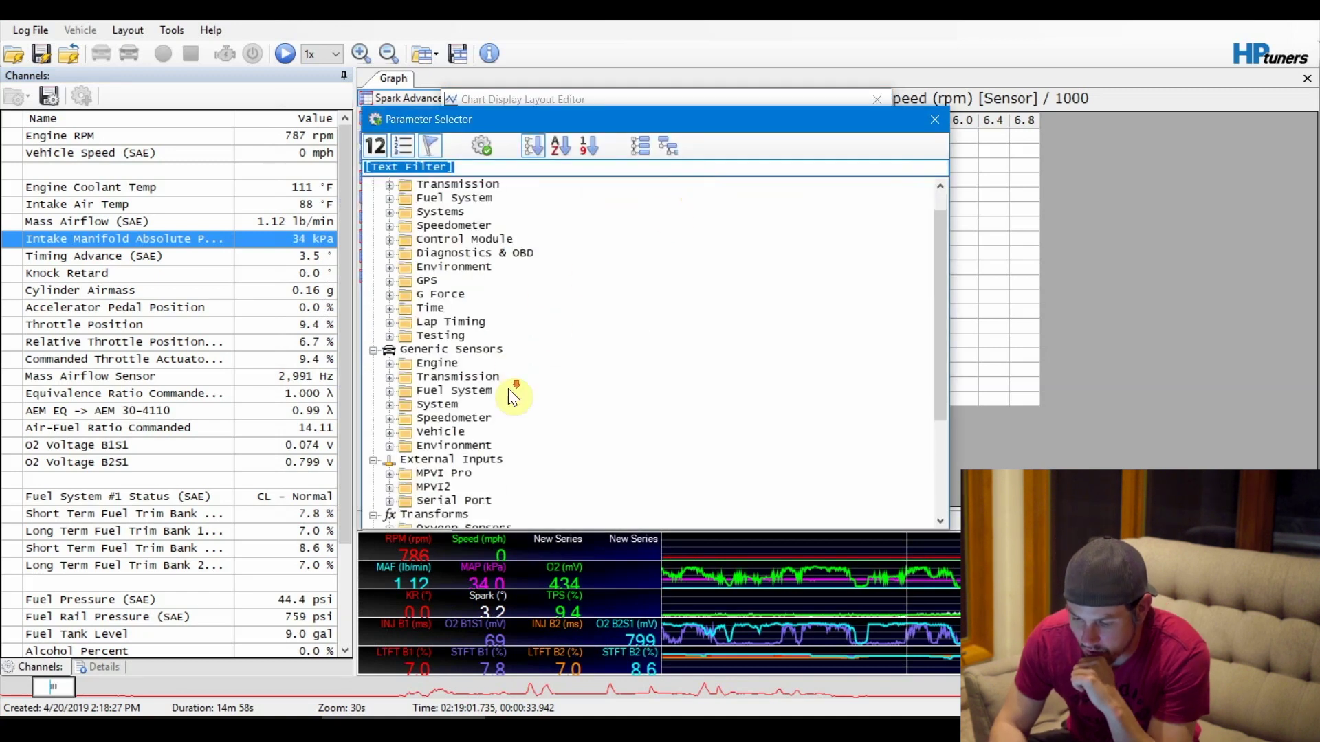
scroll(461, 407, down, 2)
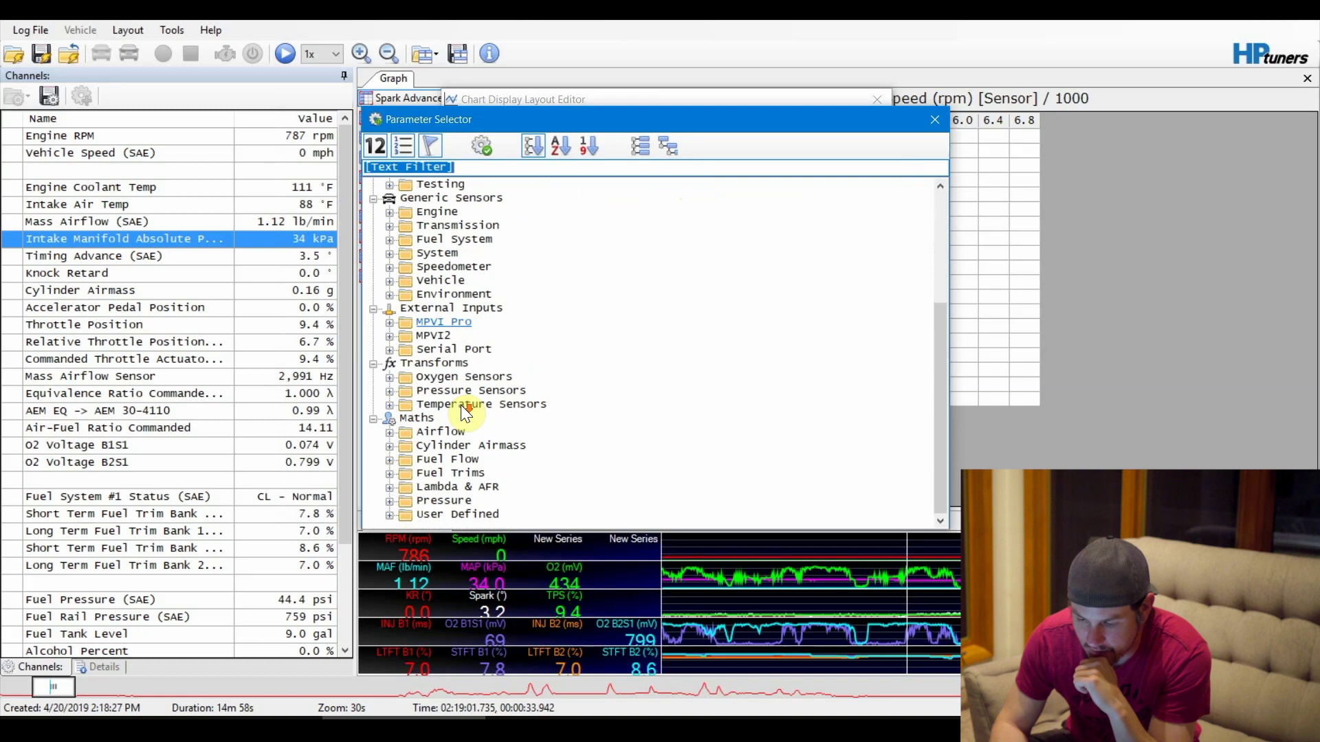
click(389, 515)
double_click(492, 462)
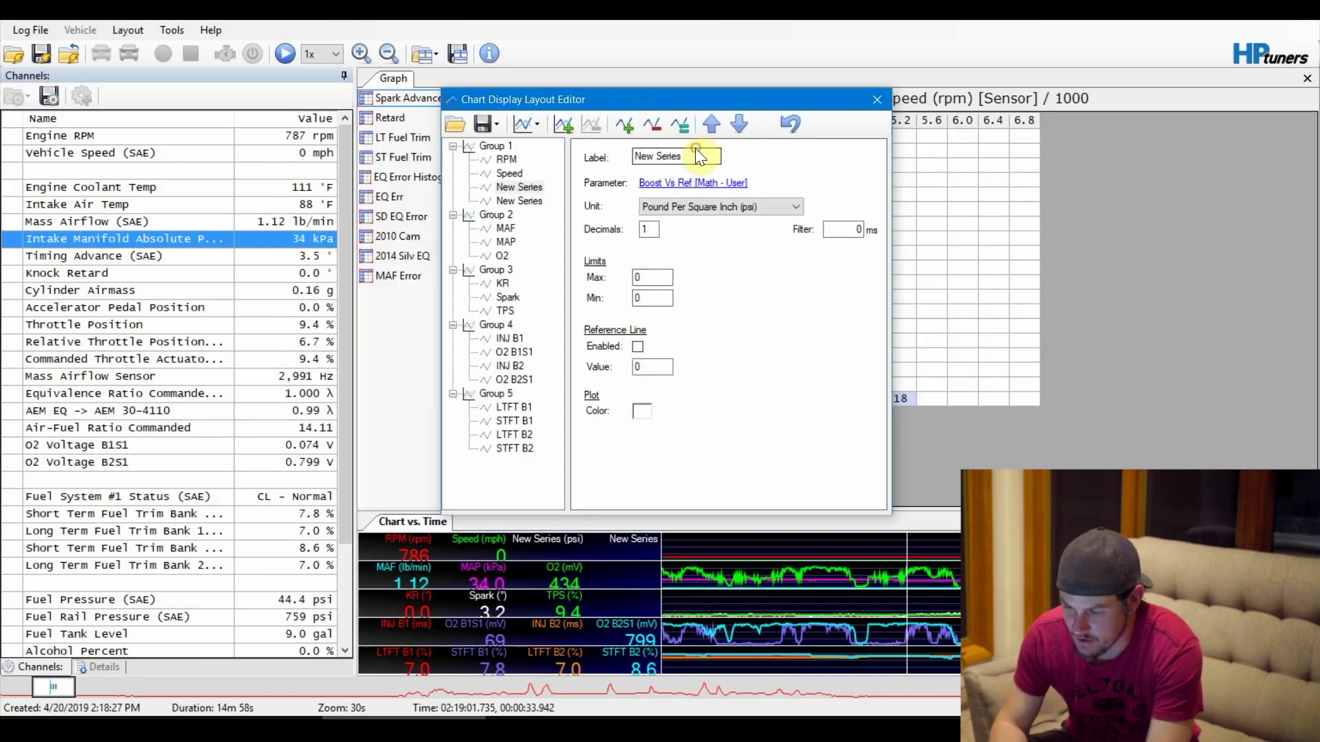
drag(691, 155, 595, 156)
text(B)
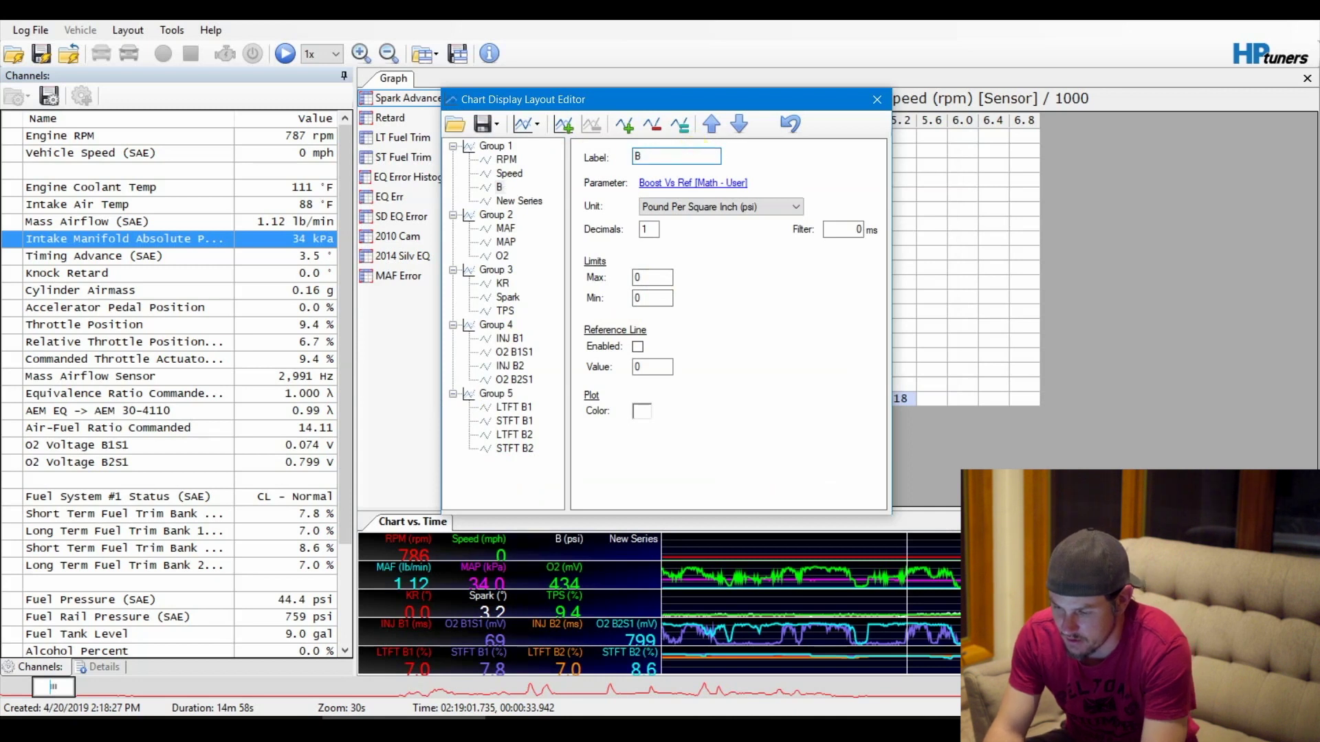
text(oost V Ref)
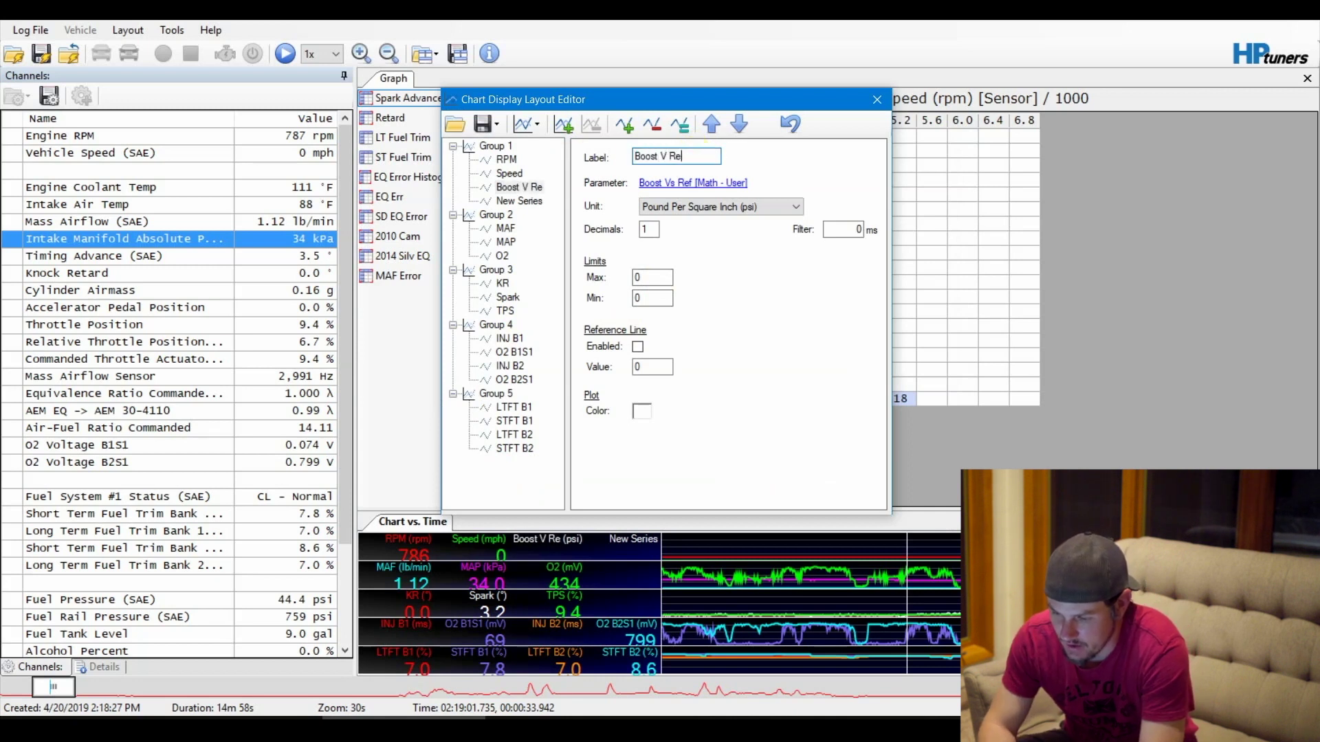
Set the second series to the Boost parameter and label it 'Boost'
click(505, 200)
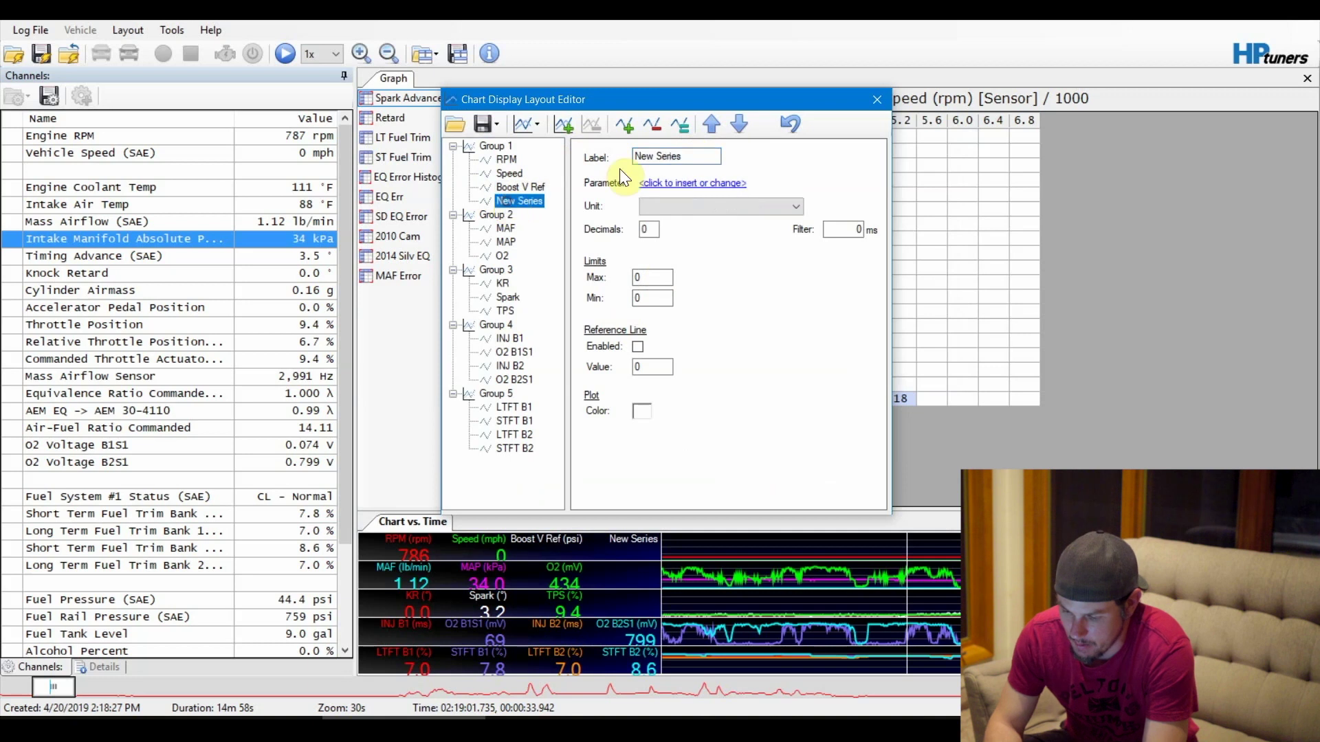
click(646, 181)
scroll(453, 394, down, 3)
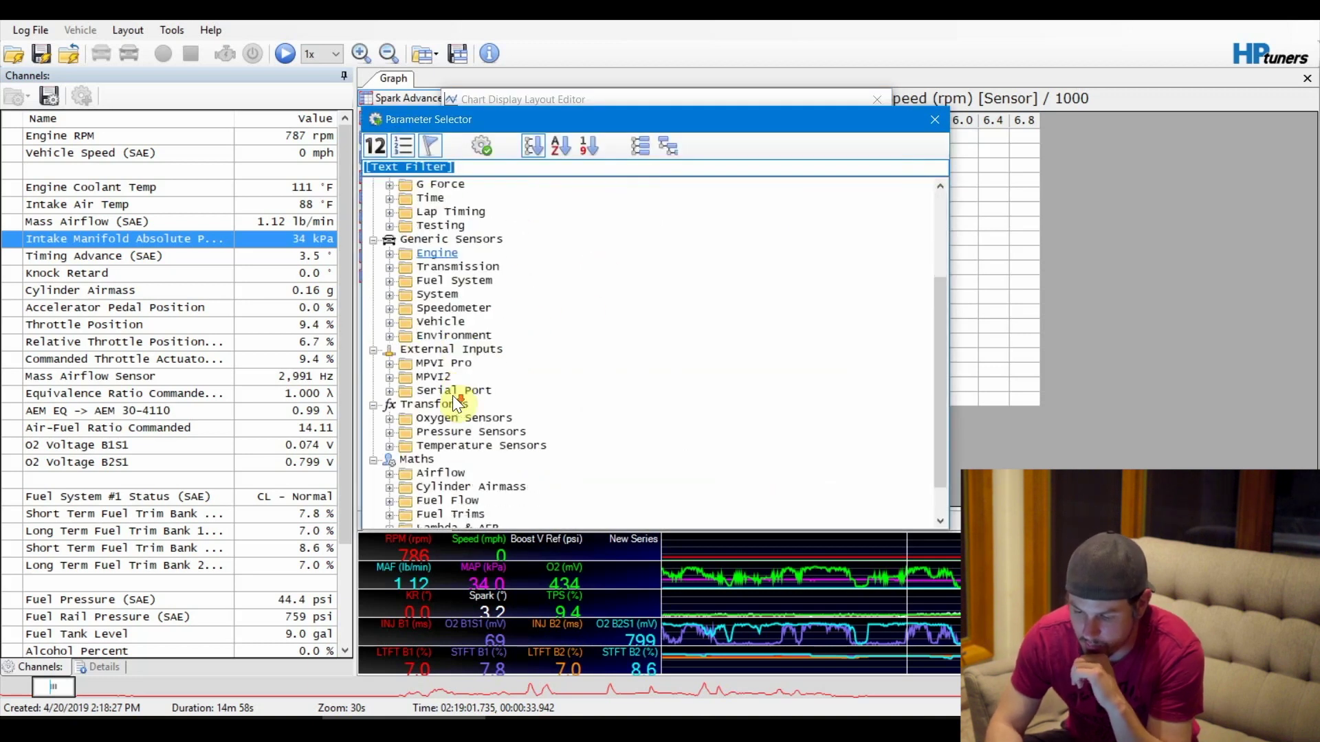
scroll(455, 445, down, 1)
click(452, 512)
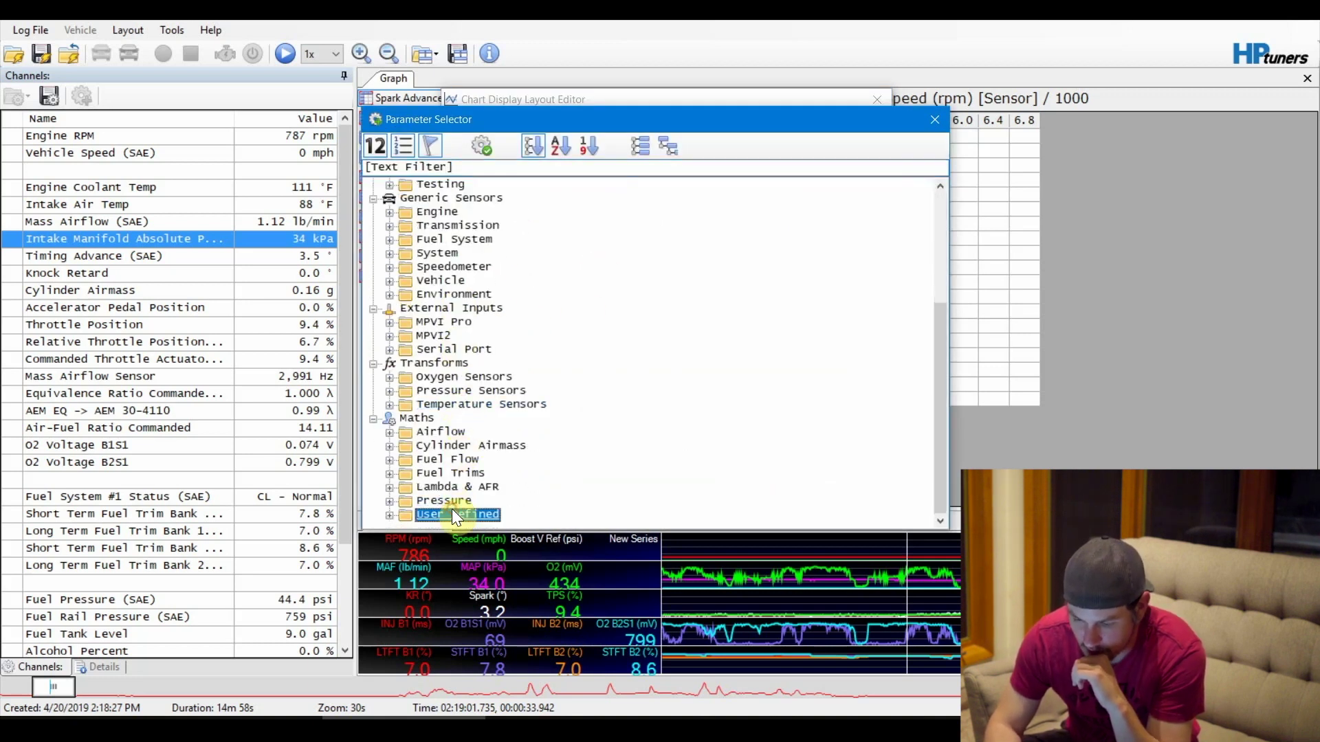
click(389, 515)
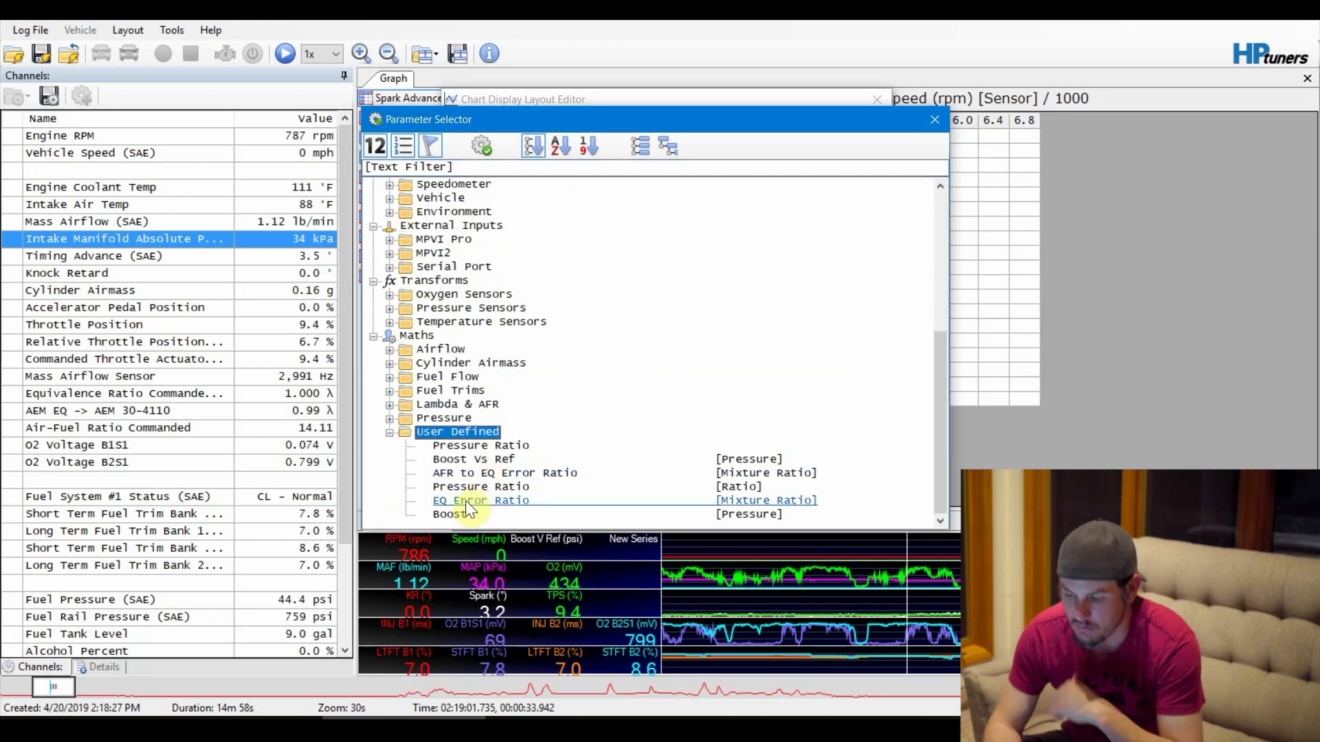
double_click(448, 515)
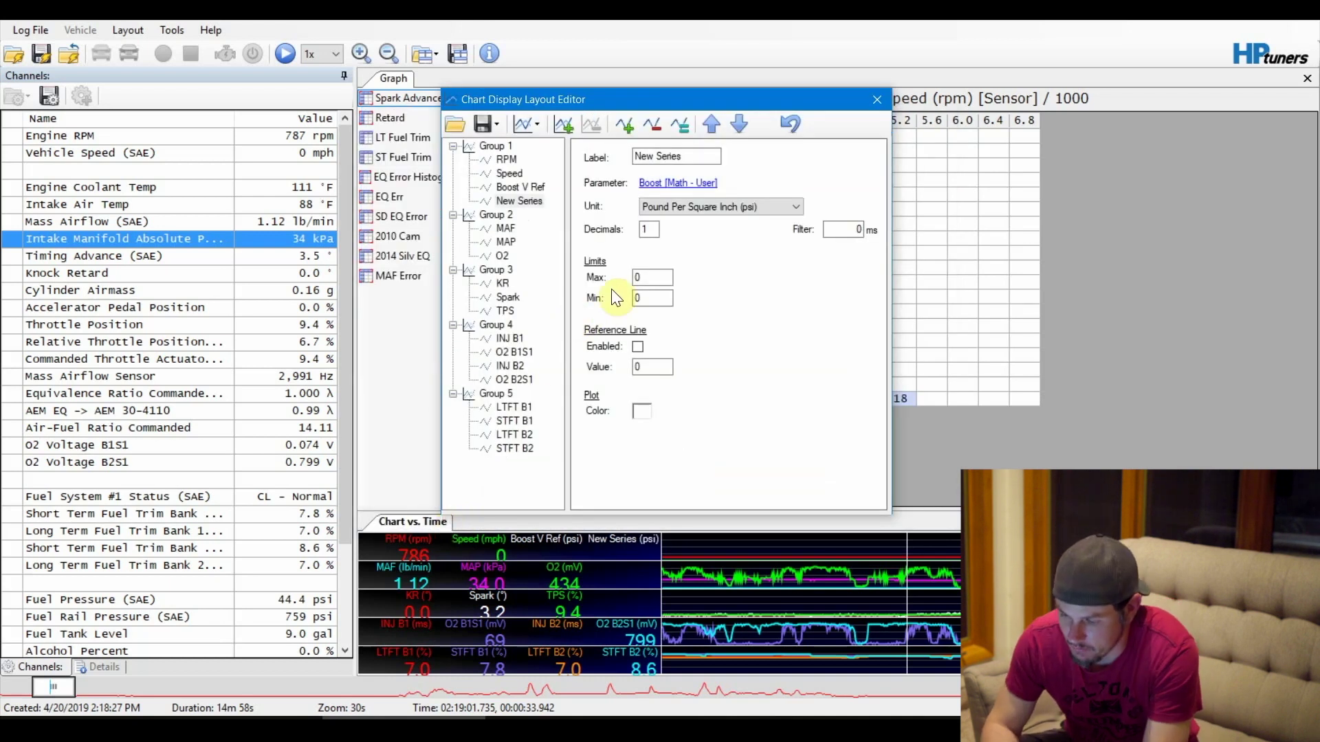
drag(708, 156, 633, 156)
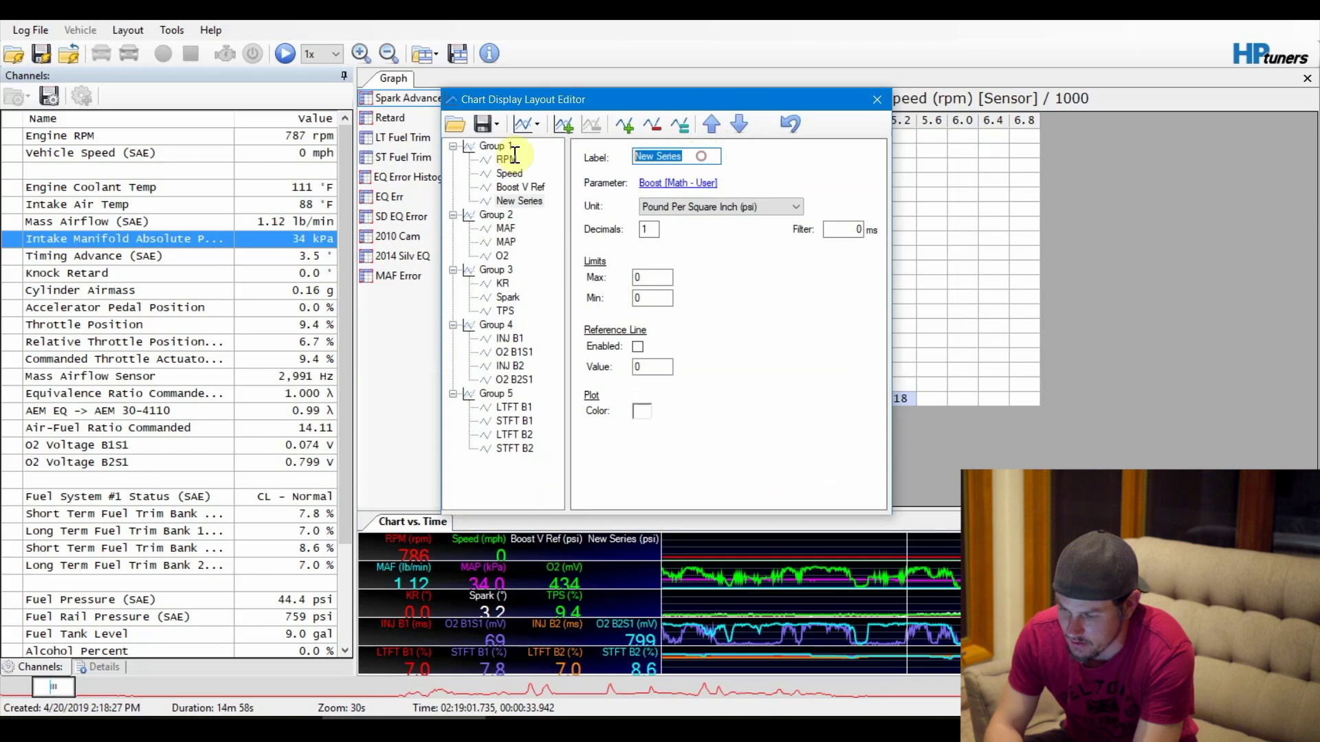
text(Boost)
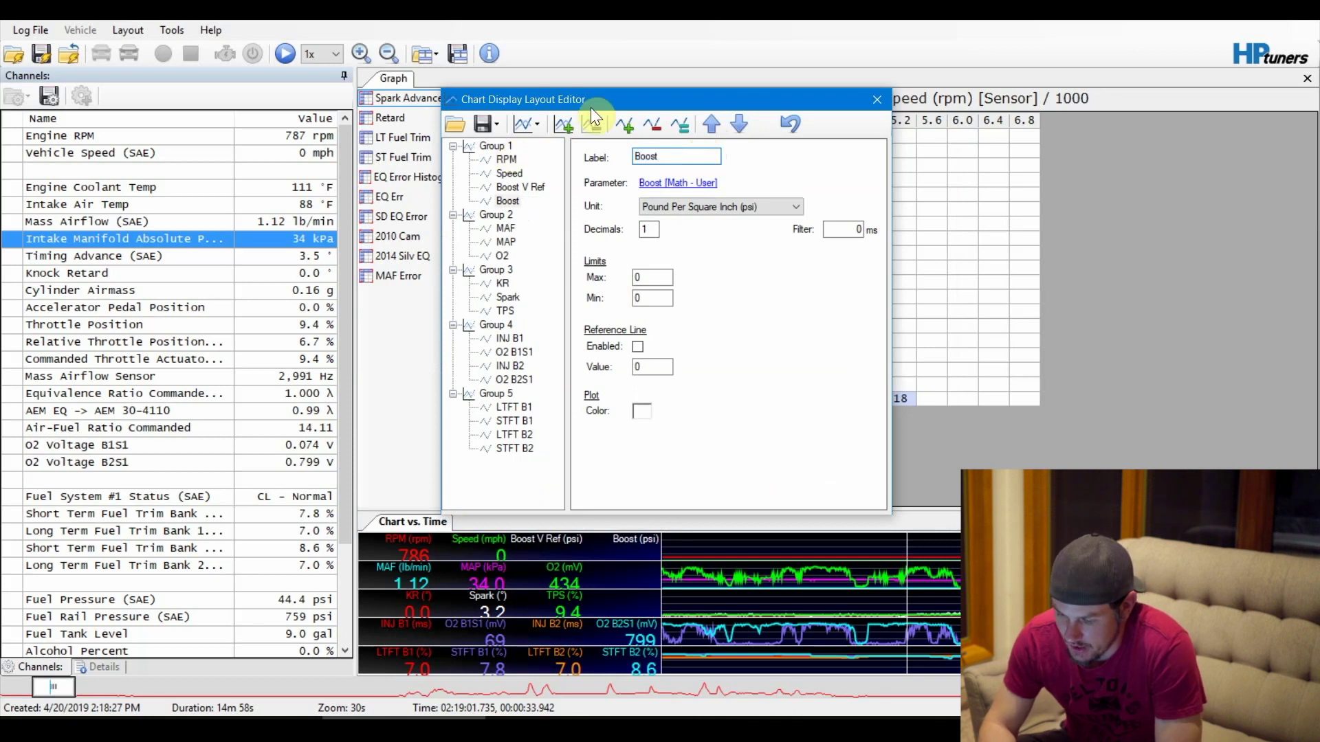
Close the layout editor, enlarge the chart panel, and scrub to where boost reads about 3.5 psi
click(874, 99)
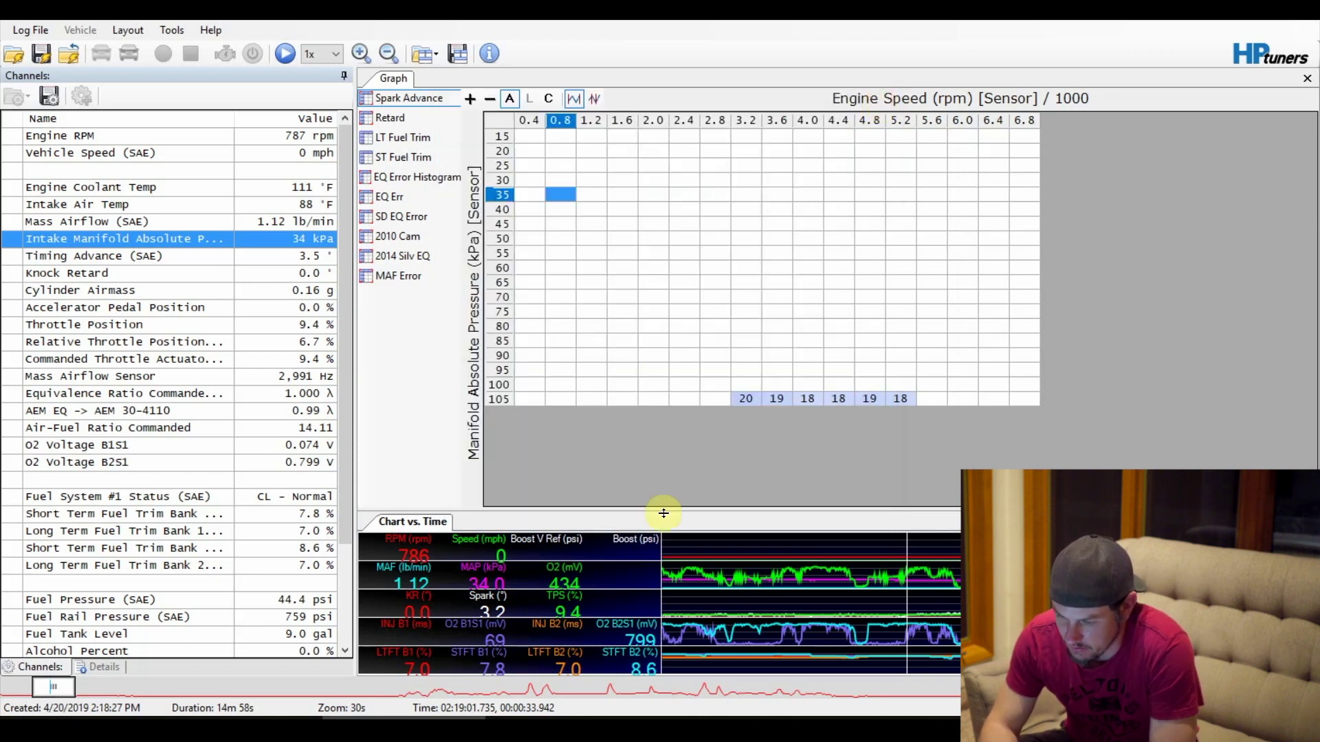
drag(663, 510, 667, 168)
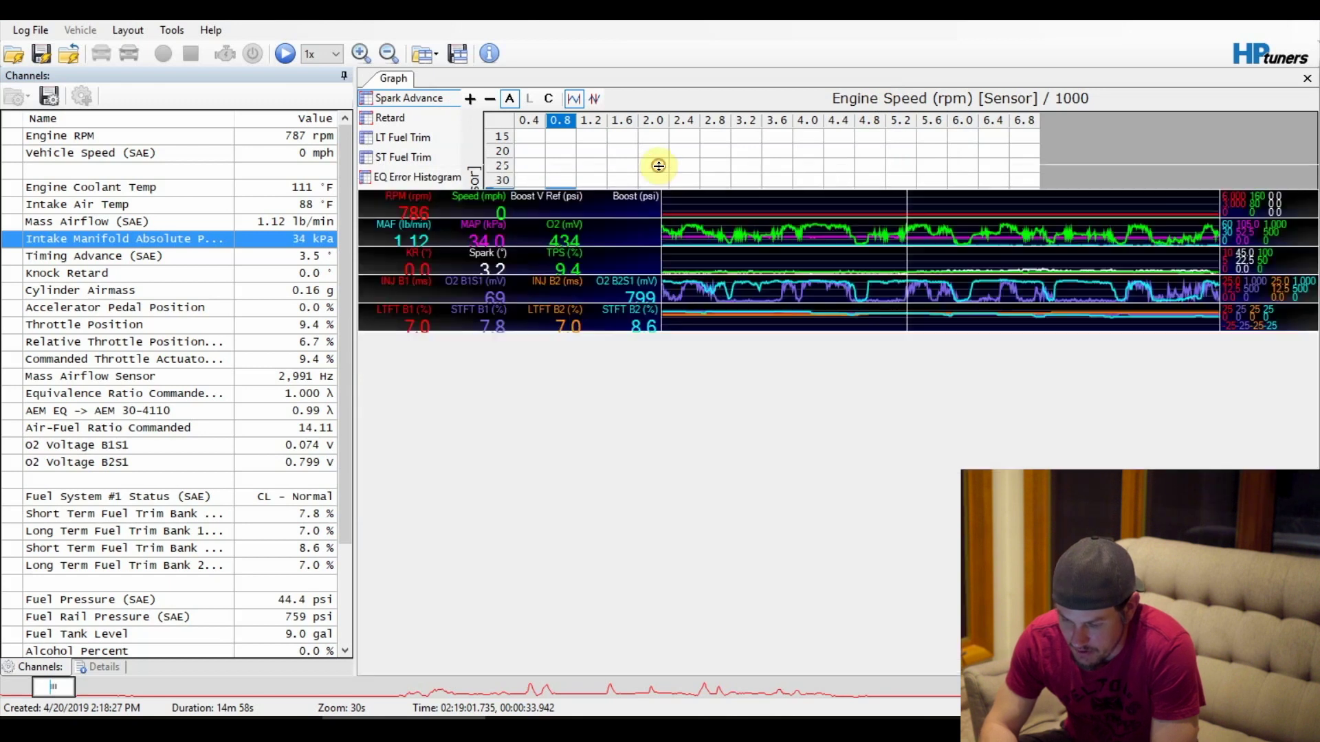
drag(241, 698, 529, 684)
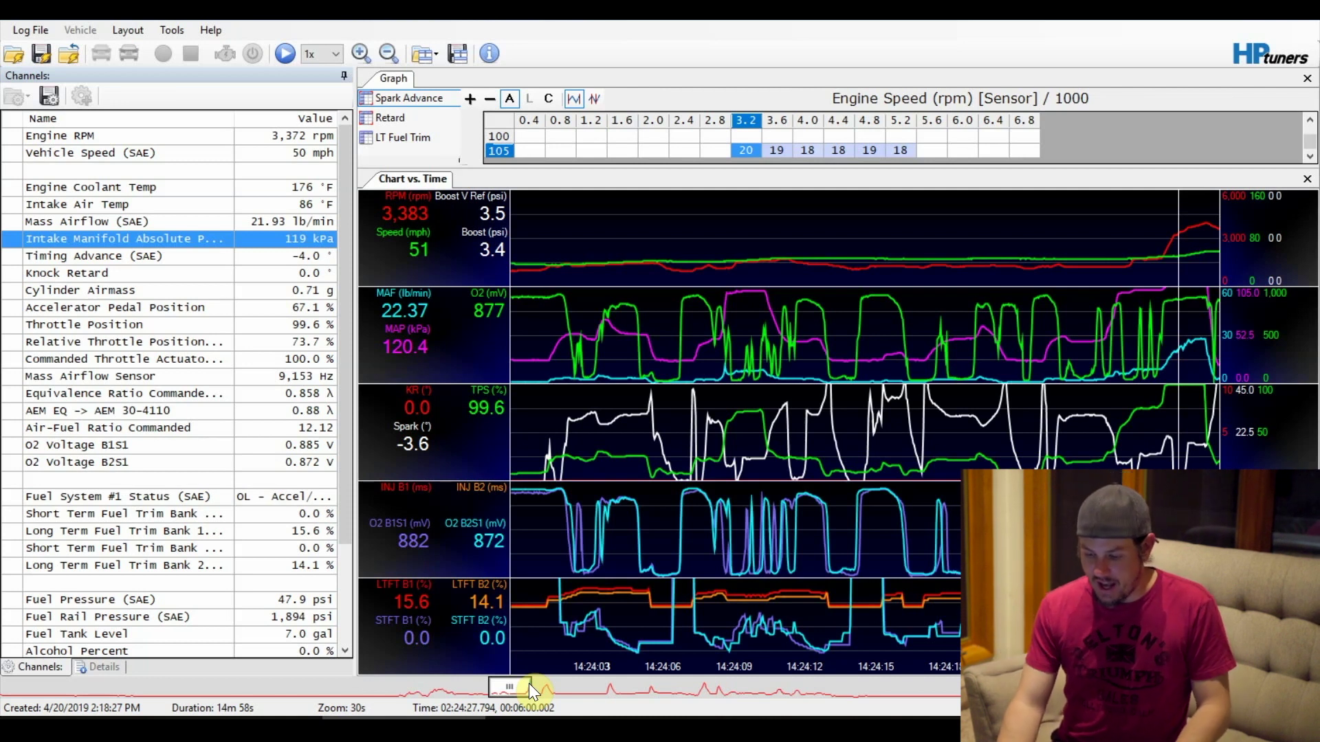
Scrub to the full-throttle pull and step to the boost peak (4,992 rpm, Boost V Ref 6.1 psi)
key(Right)
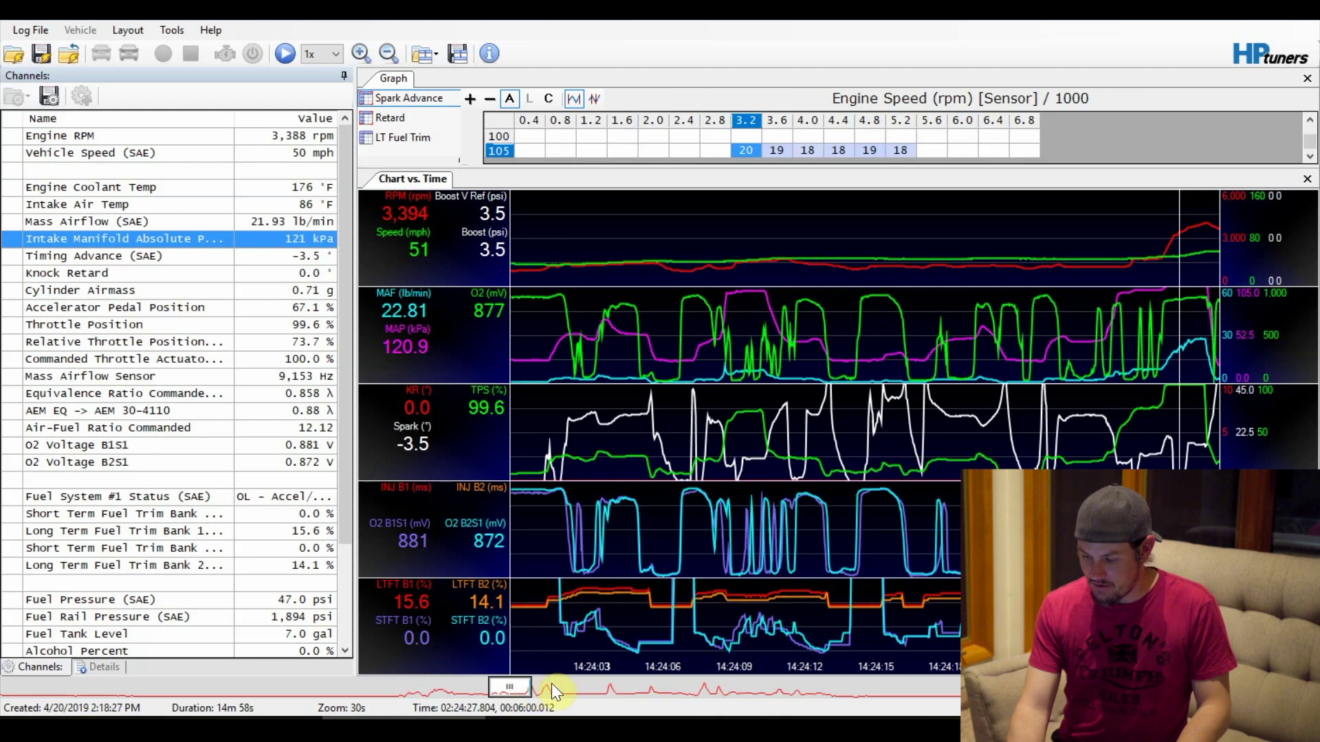
click(554, 684)
drag(554, 684, 1038, 684)
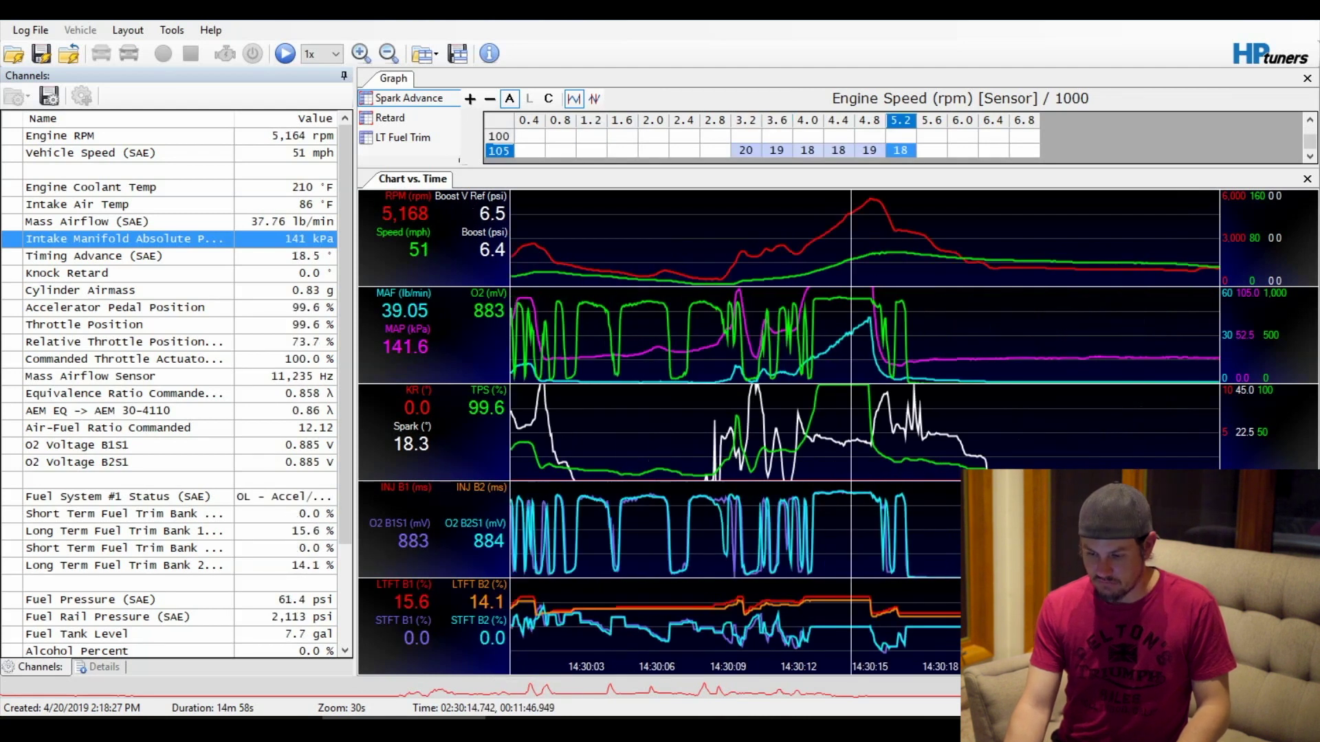
key(Right)
key(Right)
key(Right)
key(Right)
key(Right)
key(Right)
key(Right)
key(Right)
key(Right)
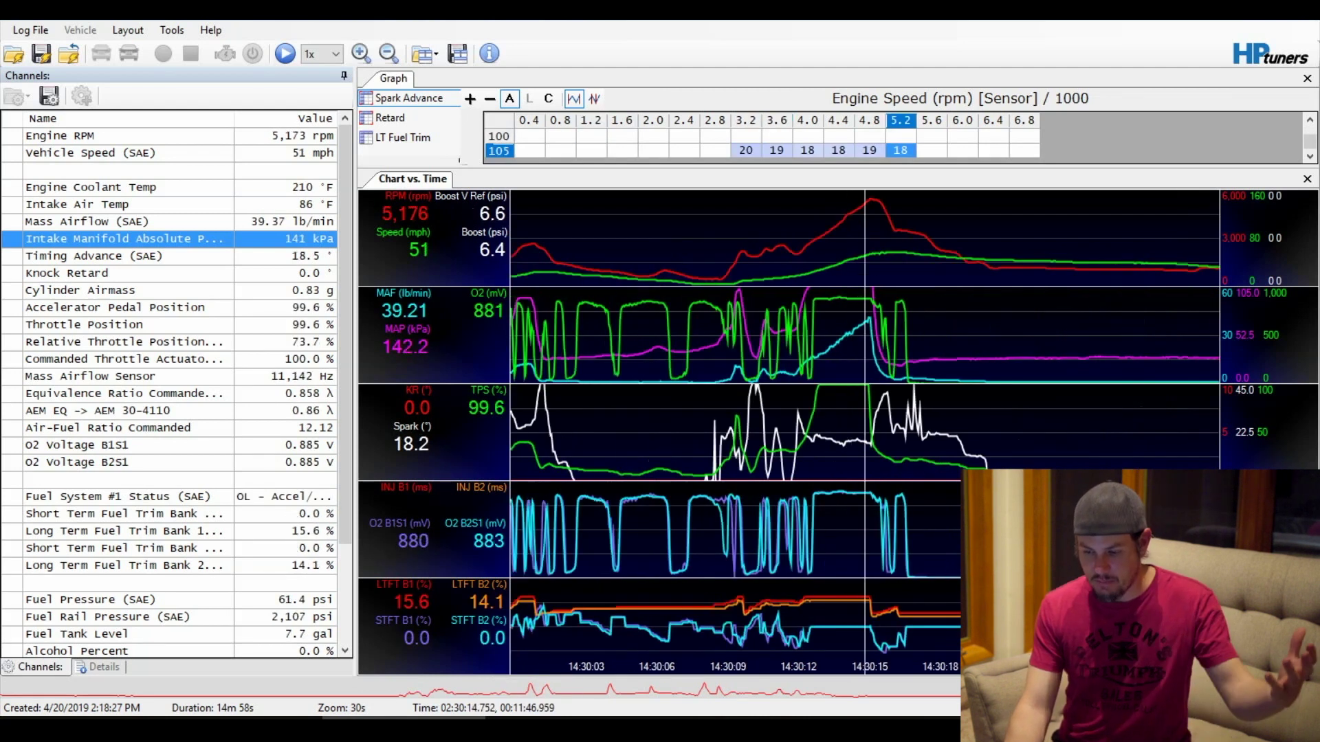
key(Left)
key(Left)
key(Left)
key(Left)
key(Left)
key(Left)
key(Left)
key(Left)
key(Left)
key(Left)
key(Left)
key(Left)
key(Left)
key(Left)
key(Left)
key(Left)
key(Left)
key(Left)
key(Left)
key(Left)
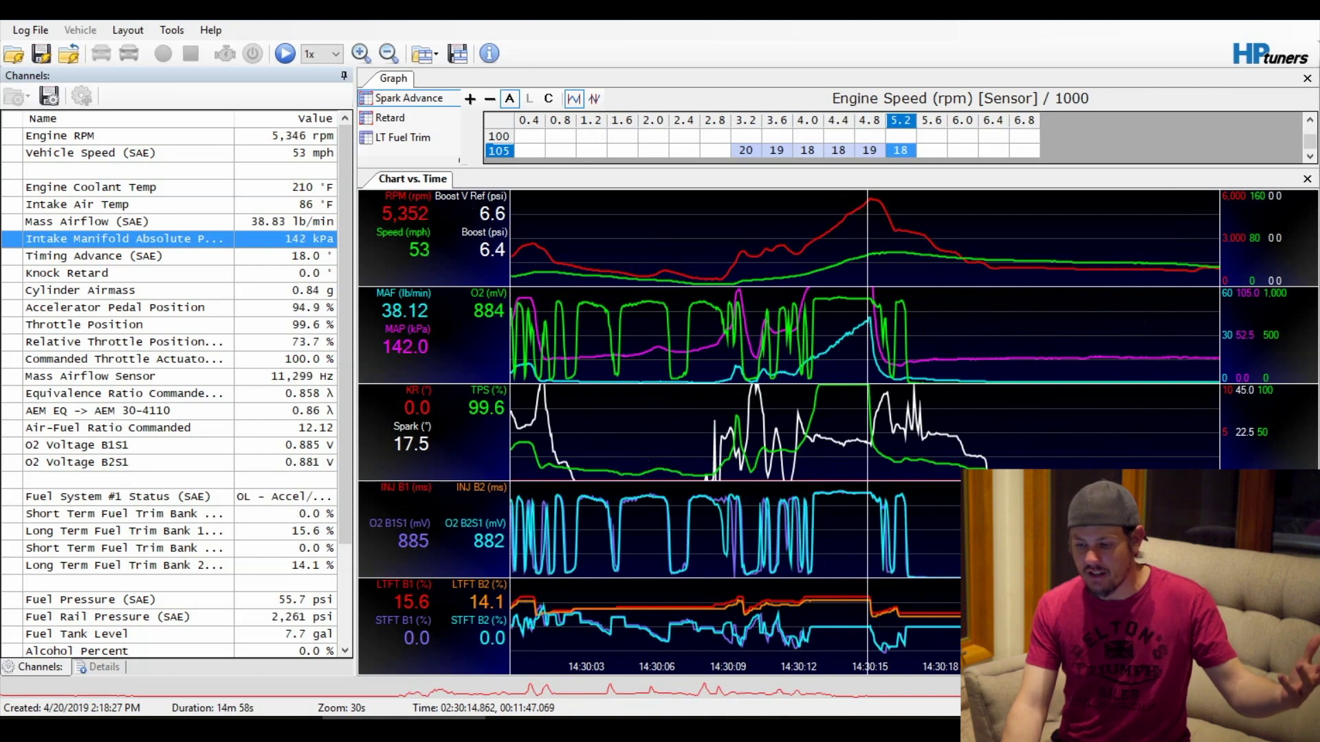
key(Right)
key(Right)
key(Right)
key(Right)
key(Right)
key(Right)
key(Right)
key(Right)
key(Right)
key(Right)
key(Right)
key(Right)
key(Right)
key(Right)
key(Right)
key(Right)
key(Right)
key(Right)
key(Right)
key(Right)
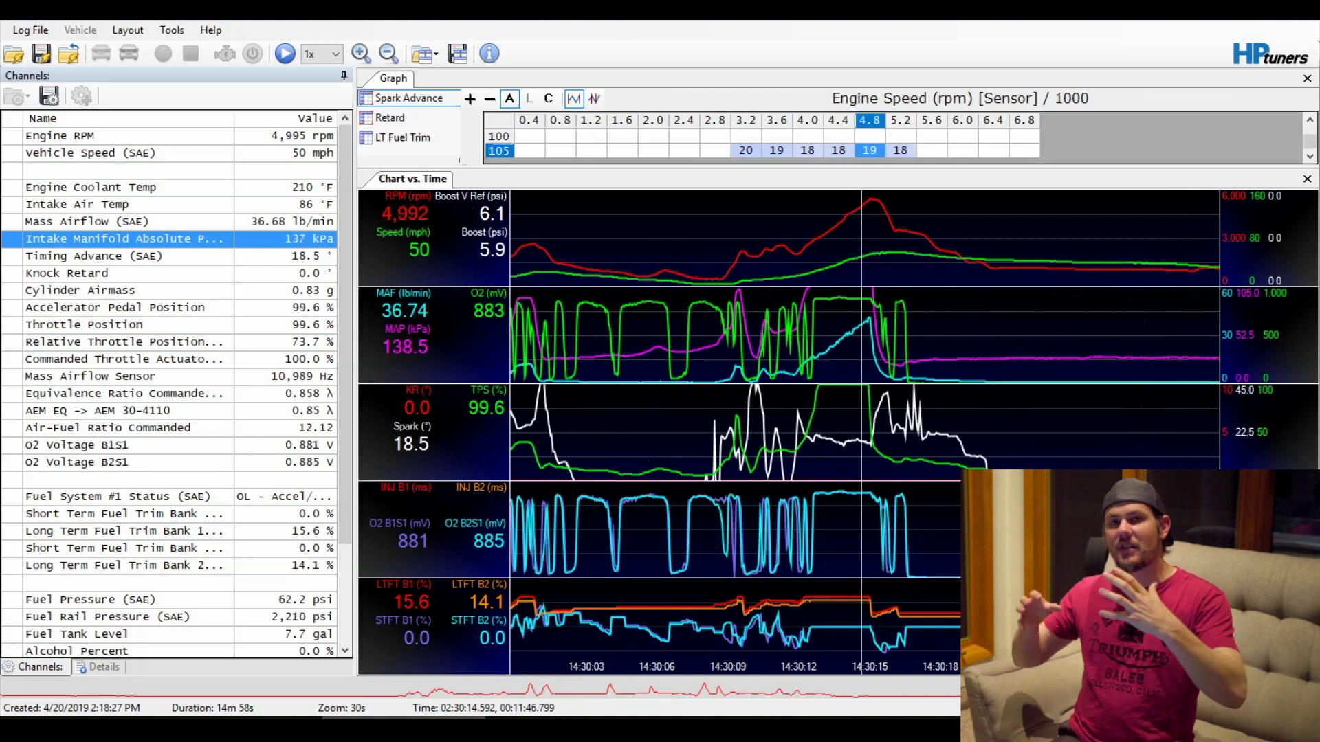